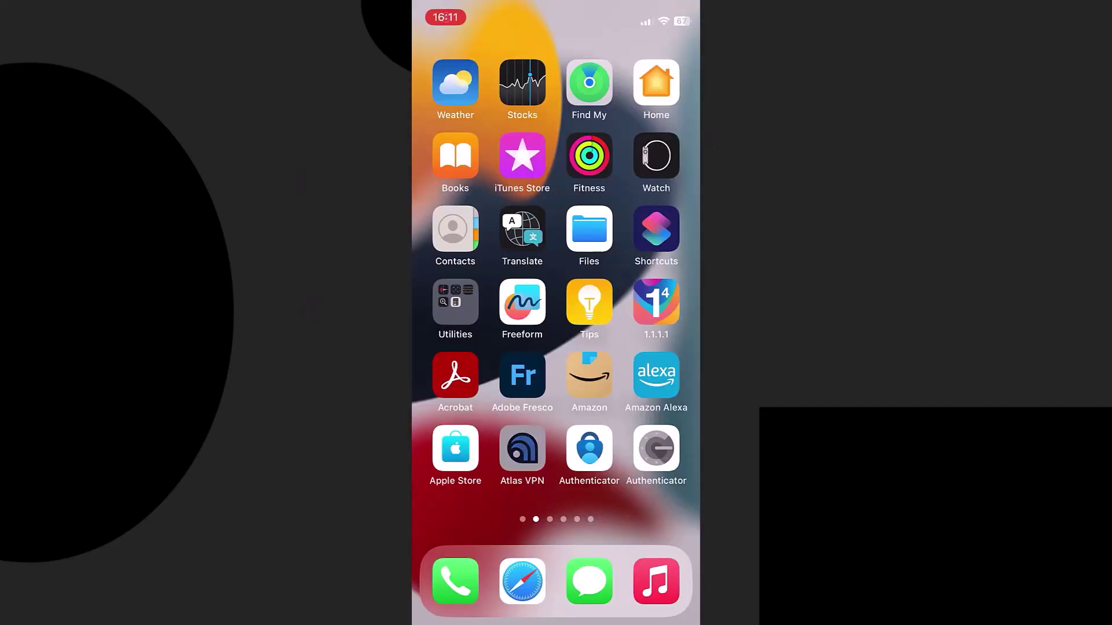
# Step: Launch Atlas VPN, connect through Japan, then switch the connection back to London
pyautogui.click(556, 240)
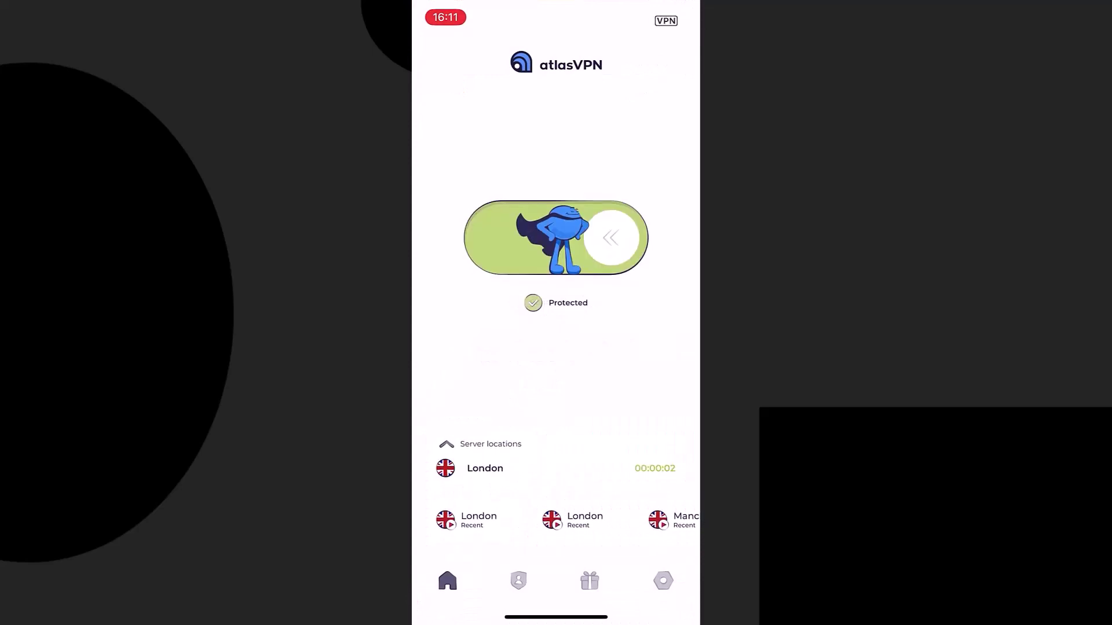
pyautogui.click(490, 444)
pyautogui.click(470, 275)
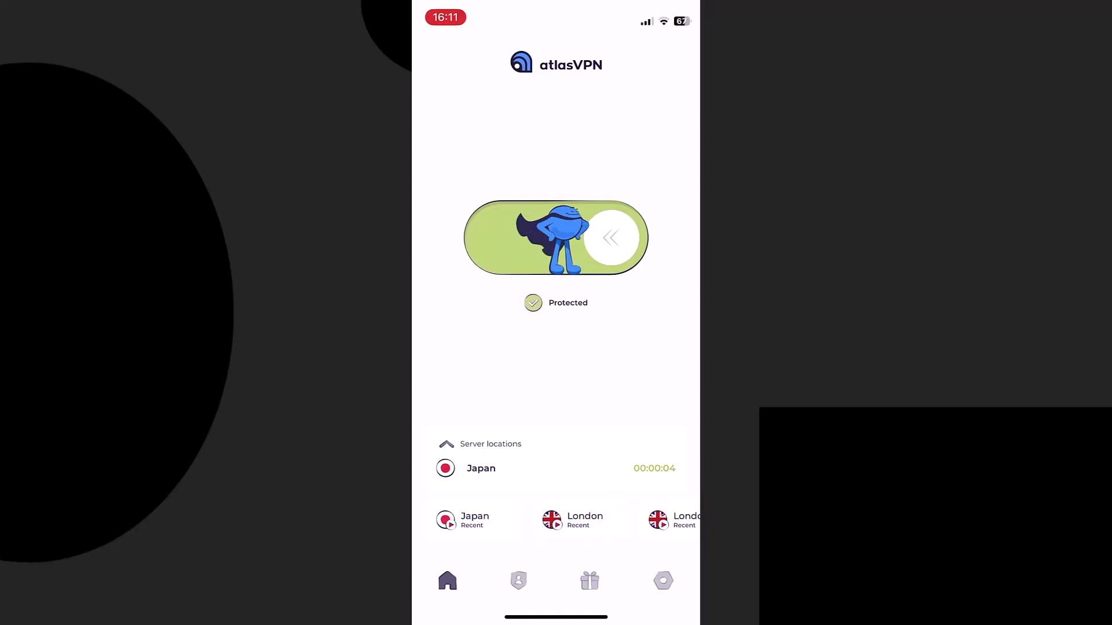
pyautogui.click(573, 519)
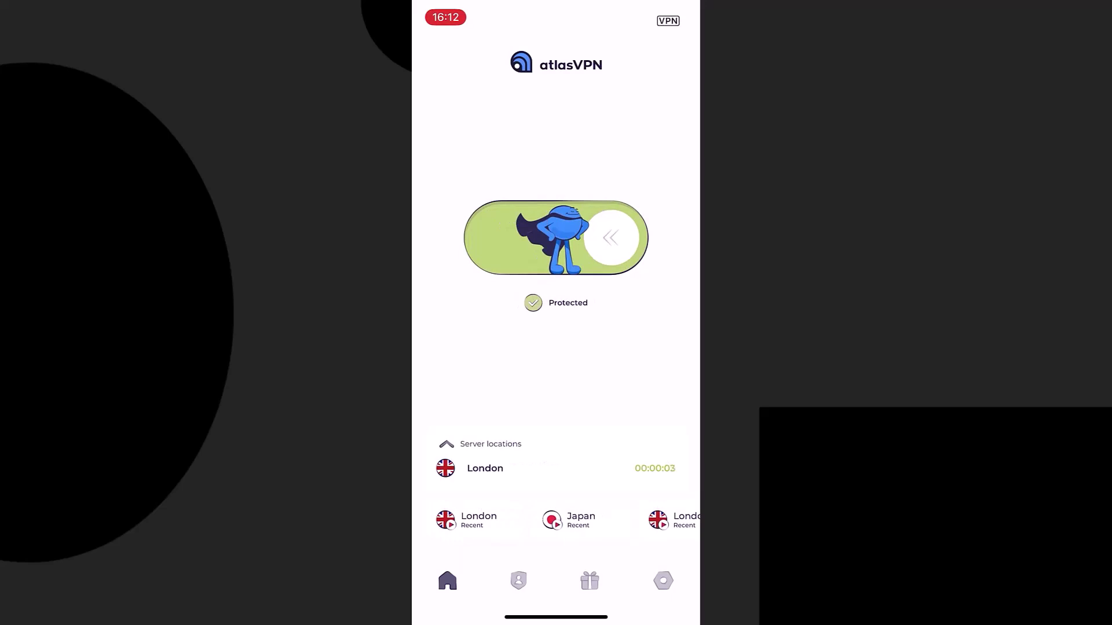
# Step: Review SafeBrowse's 17 blocked domains, sorted by most common and then most recent
pyautogui.click(519, 580)
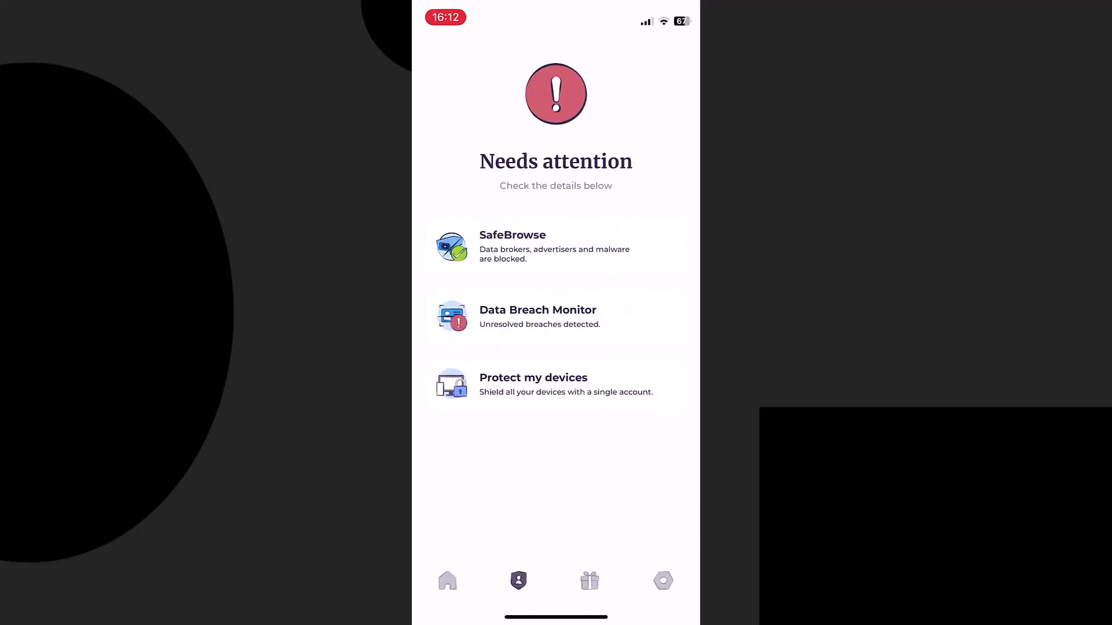
pyautogui.click(555, 246)
pyautogui.click(529, 294)
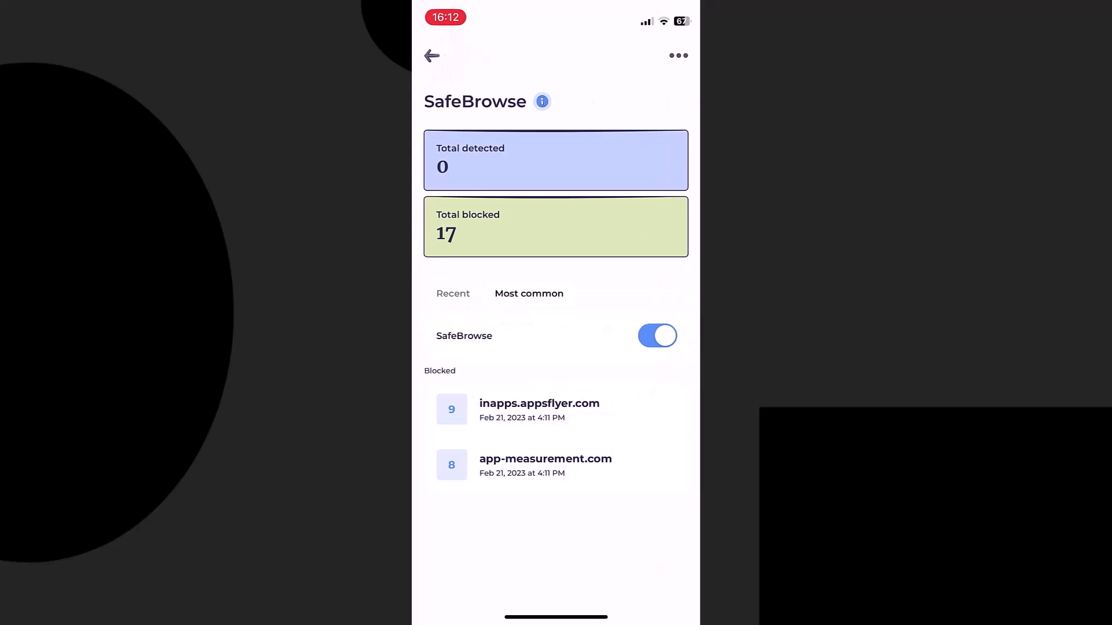
pyautogui.click(453, 293)
pyautogui.click(431, 56)
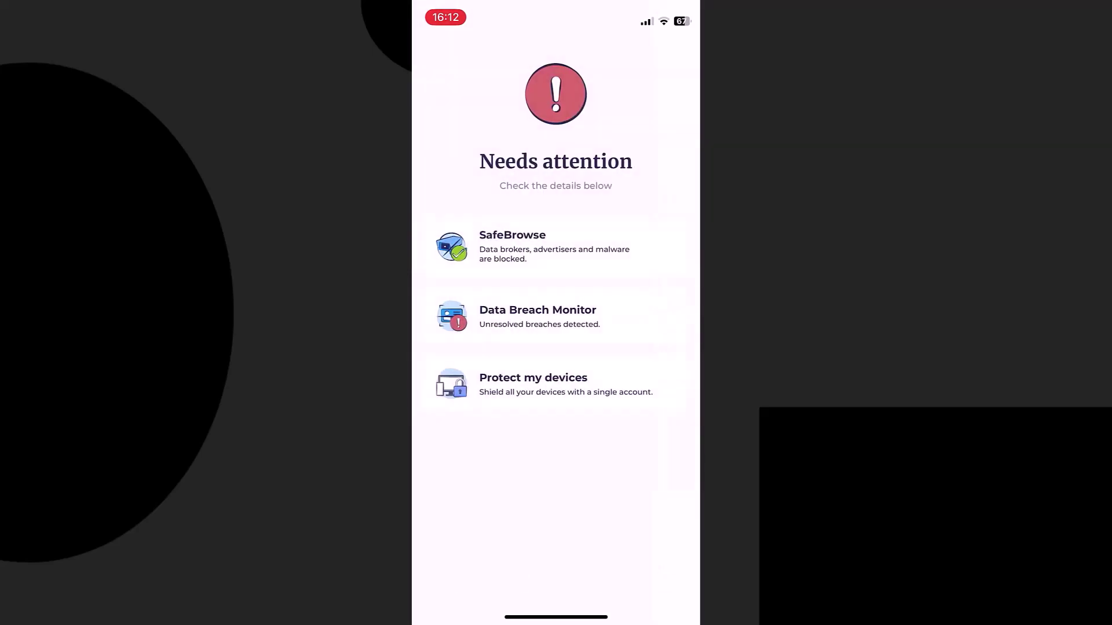
# Step: Check the Data Breach Monitor's two unresolved breaches, then return to the security overview
pyautogui.click(554, 316)
pyautogui.click(556, 139)
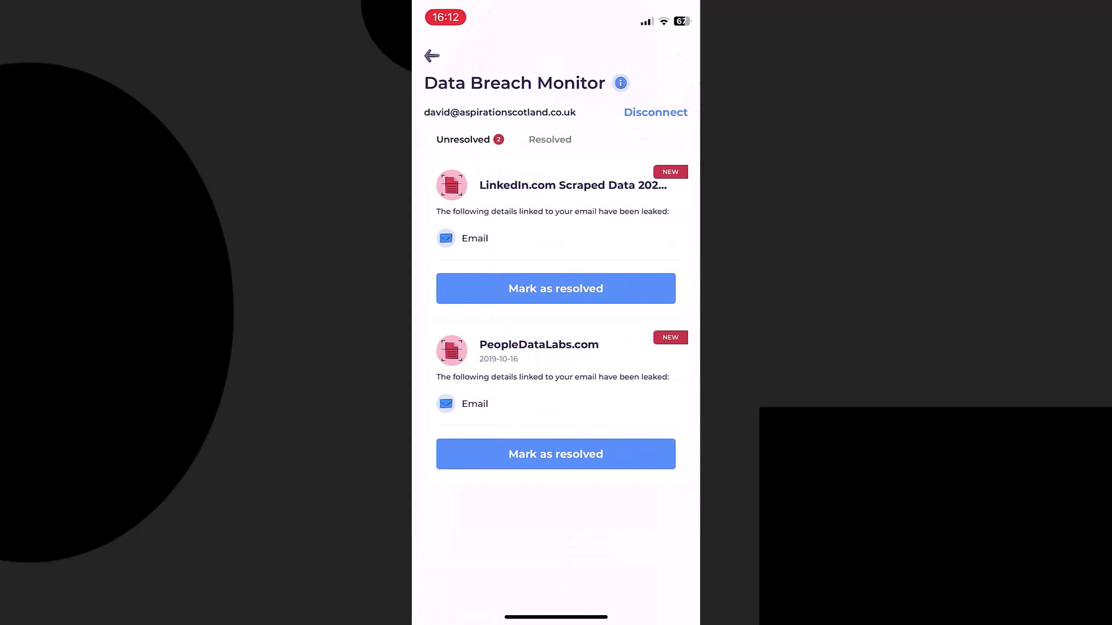
pyautogui.click(432, 56)
pyautogui.click(430, 54)
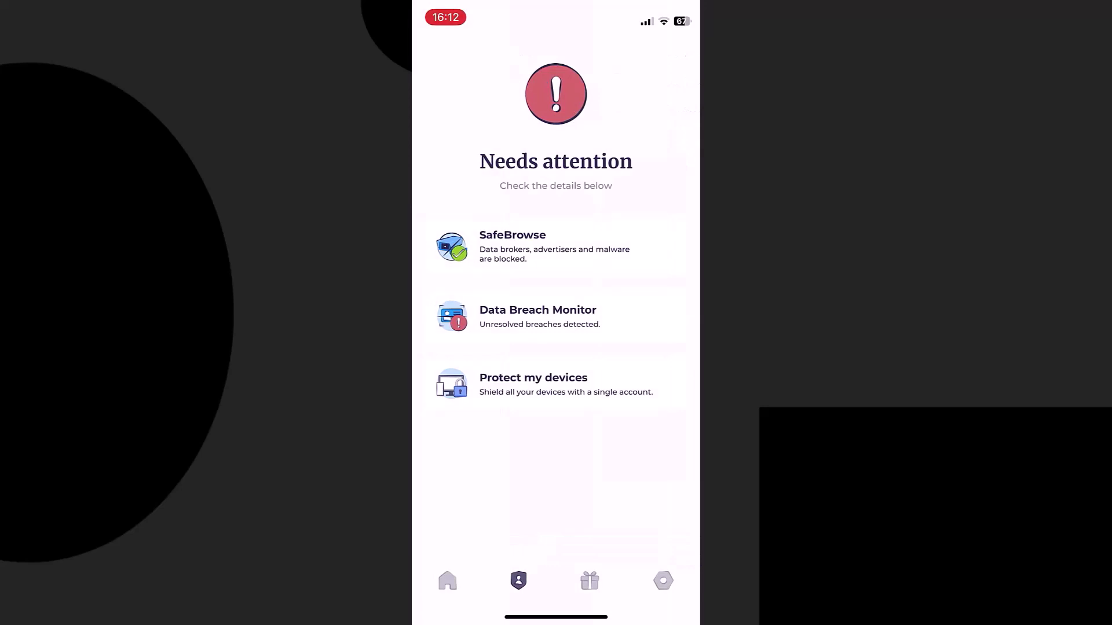
# Step: Connect briefly to the Australia streaming server, then disconnect the VPN
pyautogui.click(447, 581)
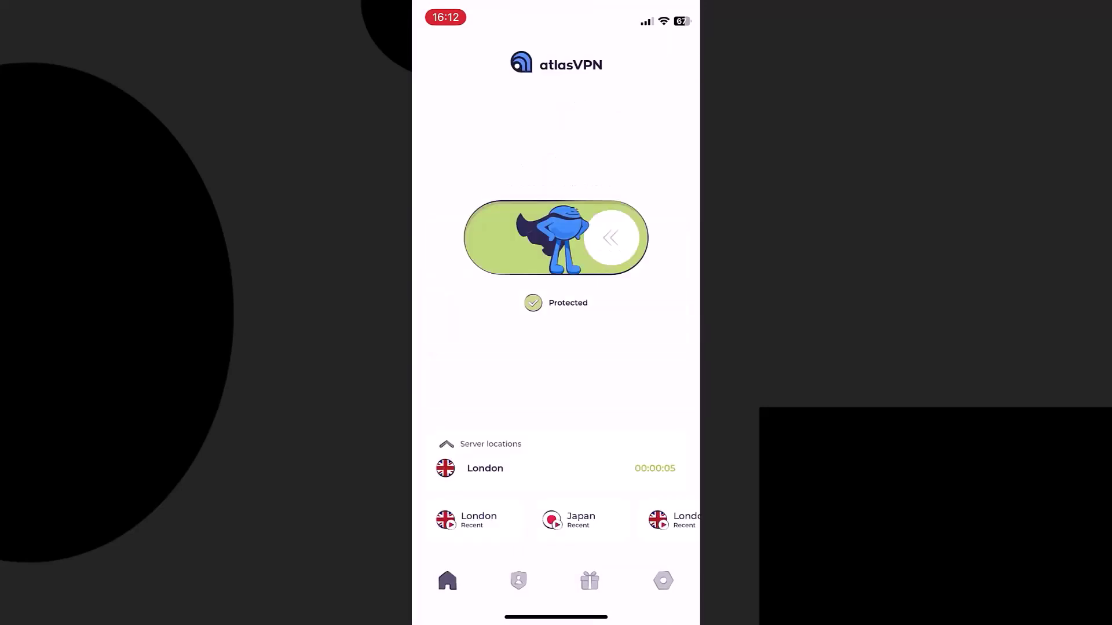
pyautogui.click(509, 466)
pyautogui.scroll(-10, 556, 376)
pyautogui.scroll(-10, 556, 376)
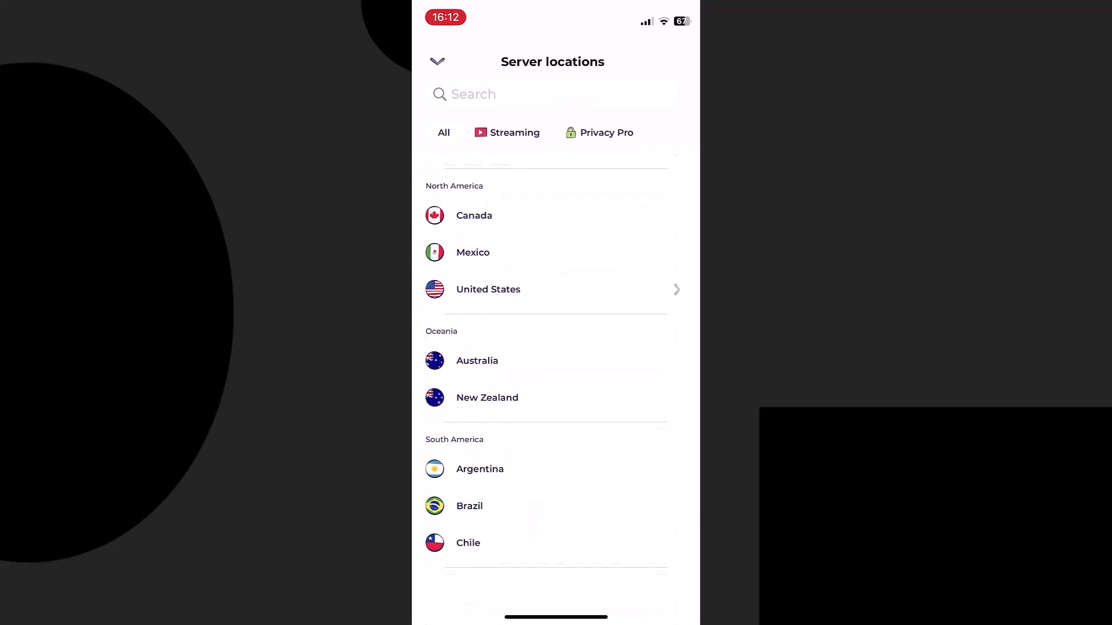
pyautogui.scroll(10, 556, 377)
pyautogui.click(507, 132)
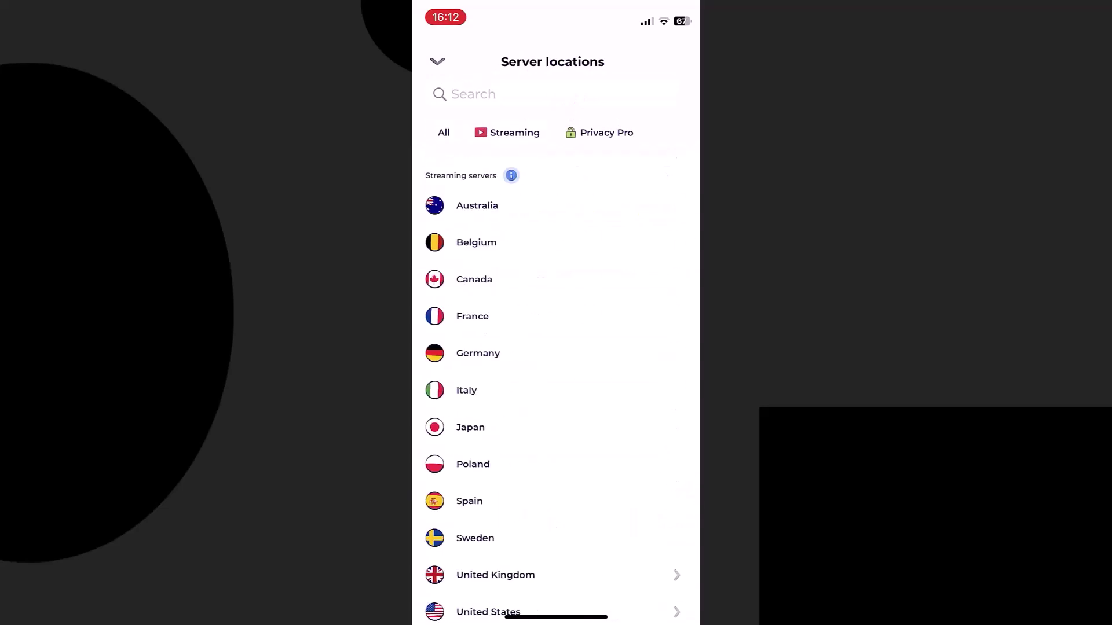
pyautogui.click(477, 205)
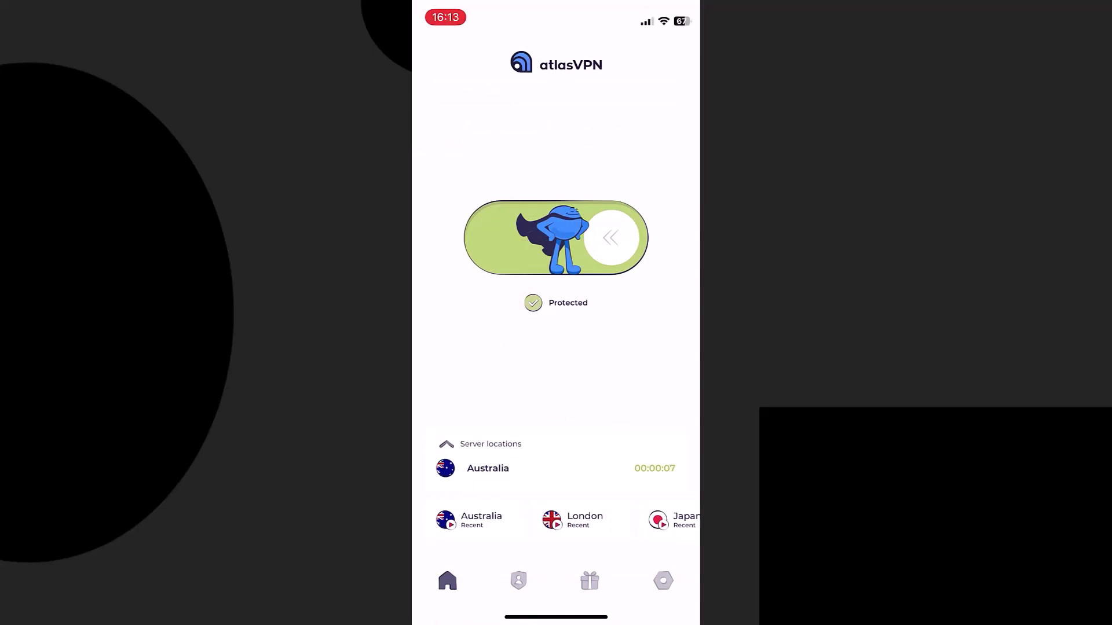
pyautogui.click(611, 237)
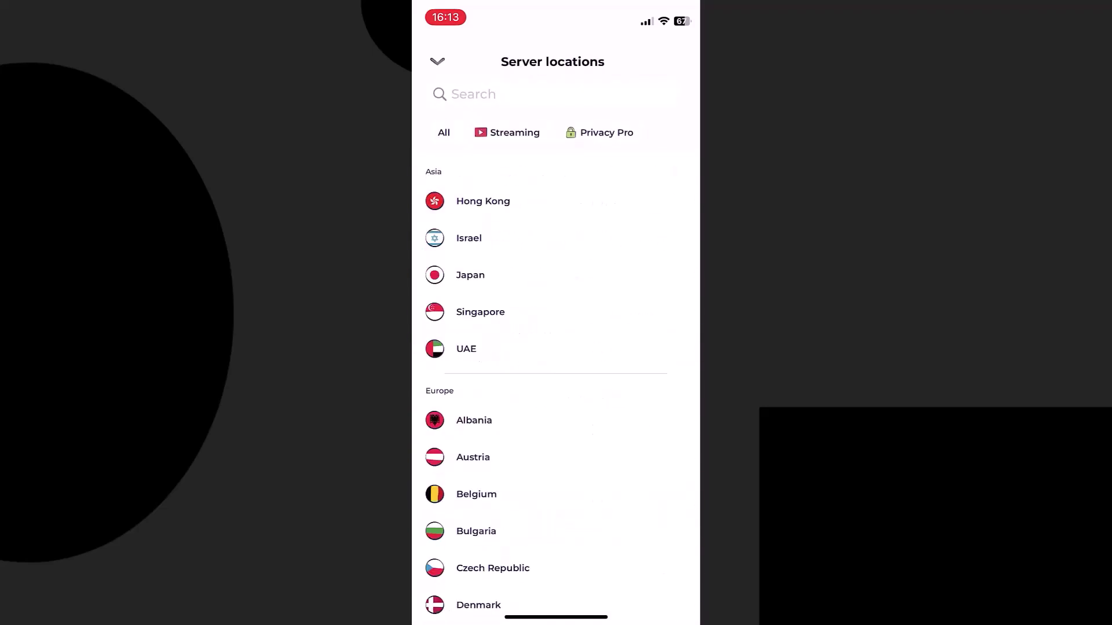
# Step: Connect the VPN through Miami in the United States
pyautogui.scroll(-15, 556, 376)
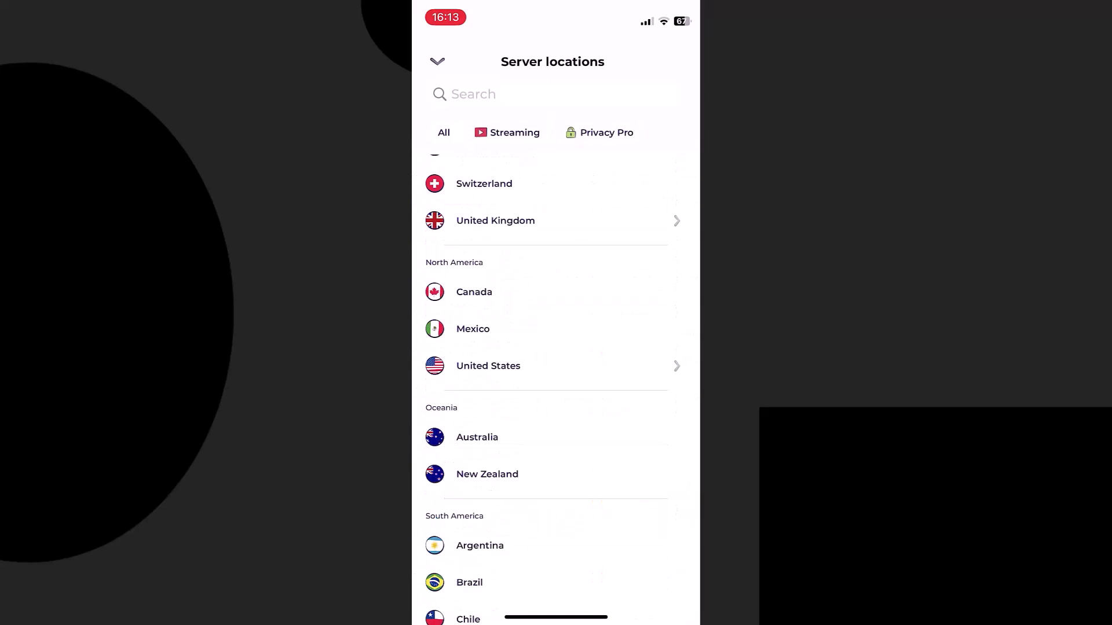
pyautogui.scroll(2, 556, 376)
pyautogui.click(488, 450)
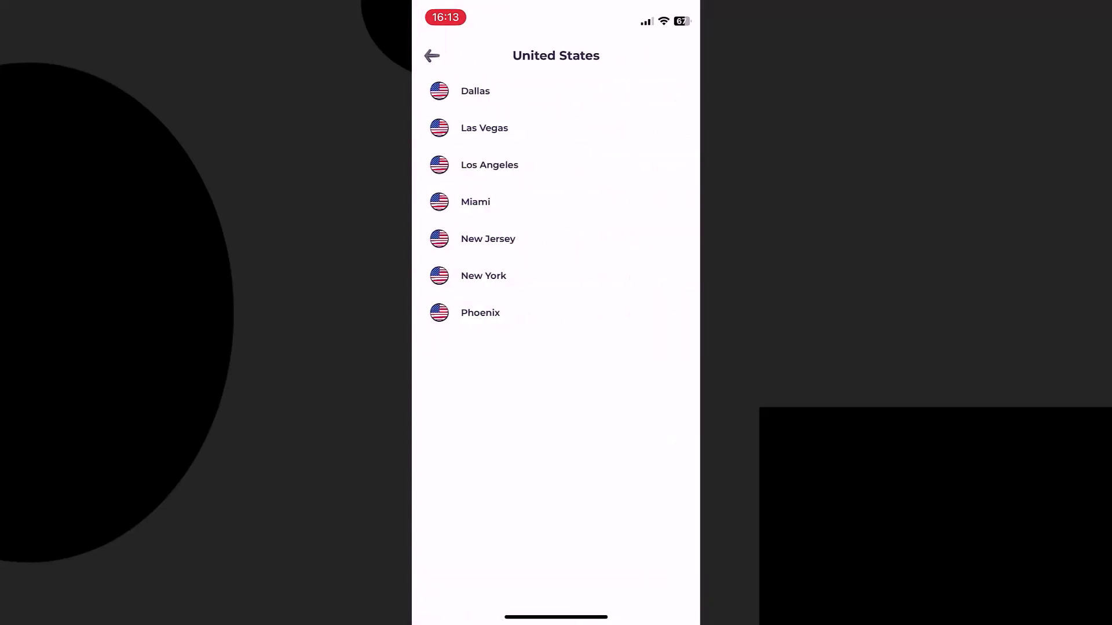
pyautogui.click(475, 202)
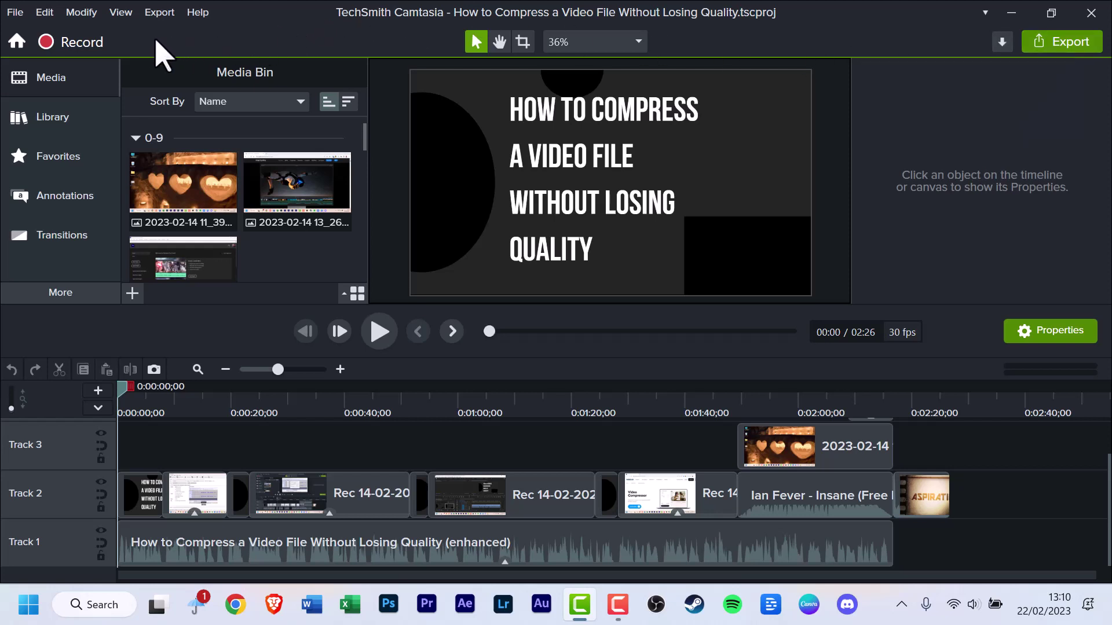
pyautogui.click(158, 13)
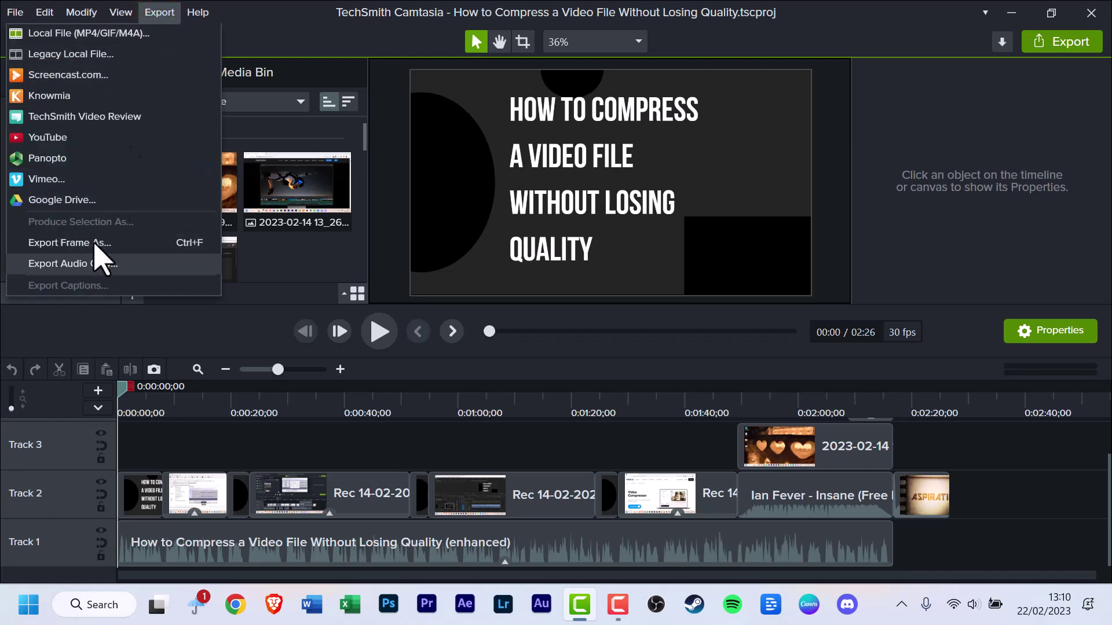
pyautogui.click(272, 31)
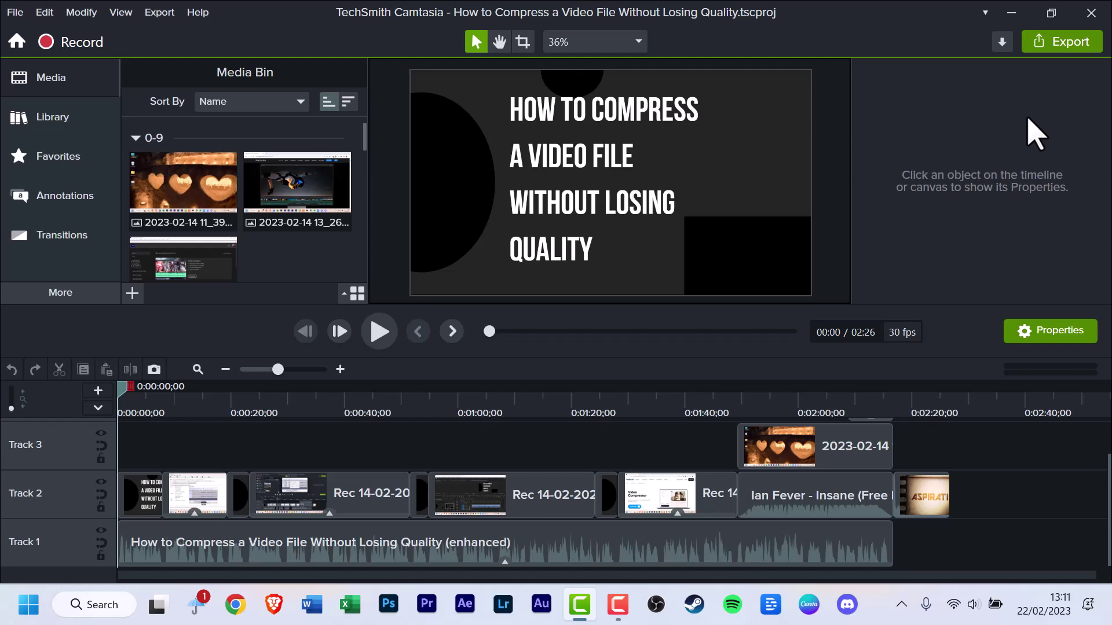
# Step: Start a YouTube export, cancel it unsent, and reopen the export destinations list
pyautogui.click(1073, 63)
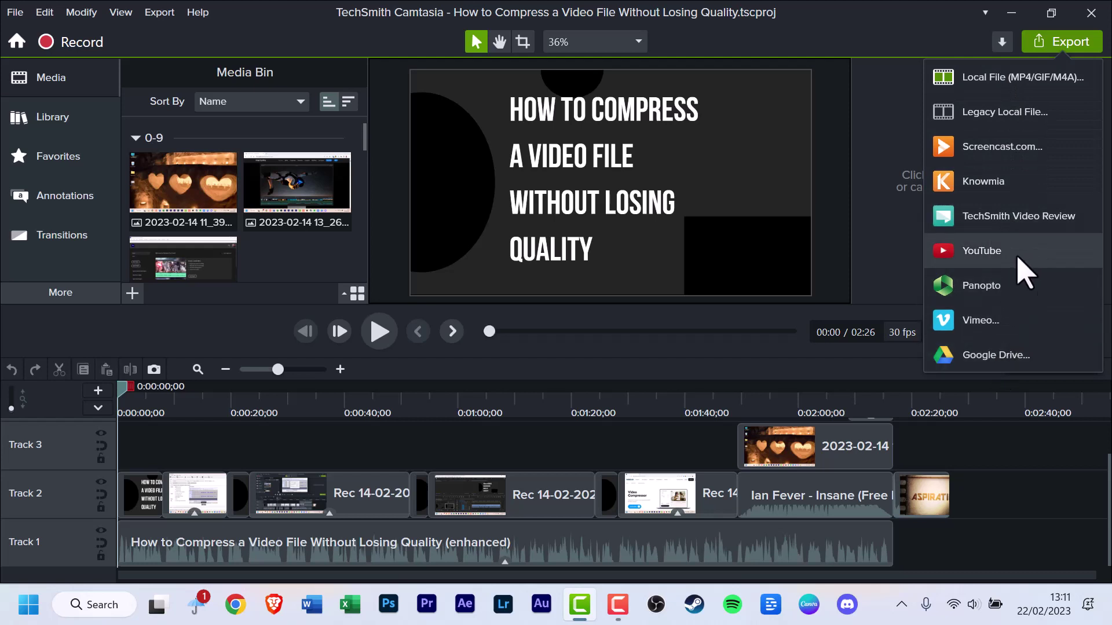
pyautogui.click(985, 251)
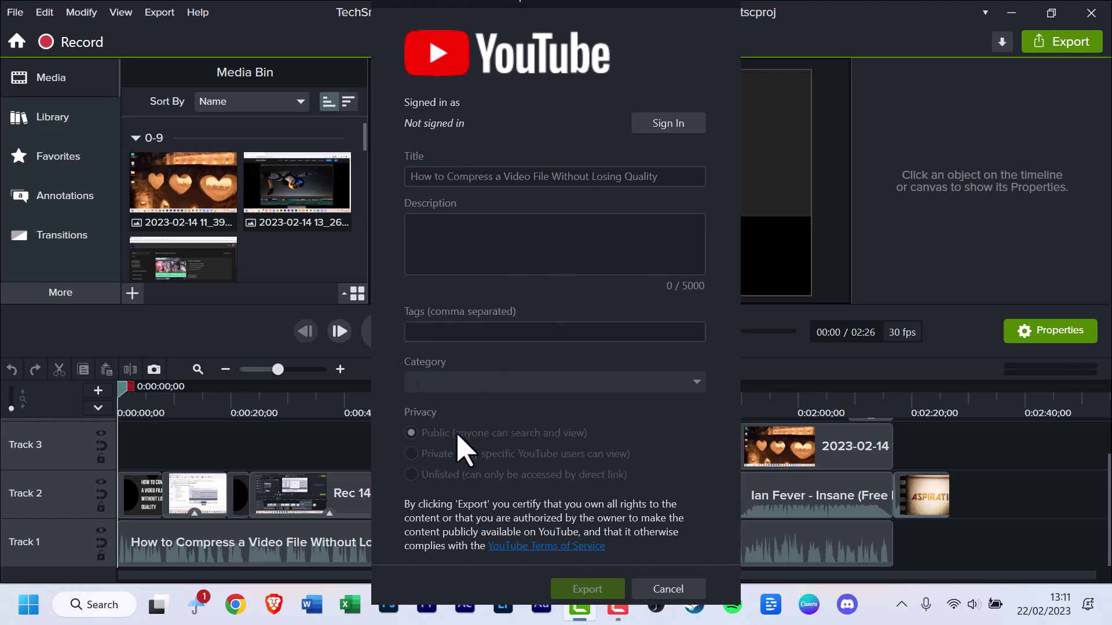
pyautogui.click(669, 591)
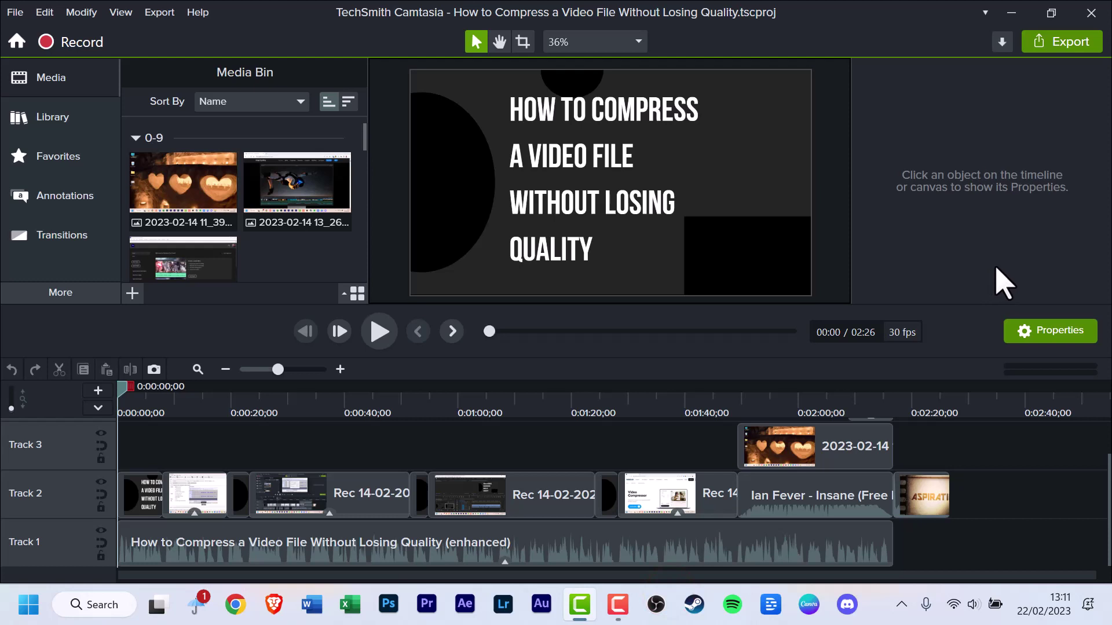
pyautogui.click(1072, 41)
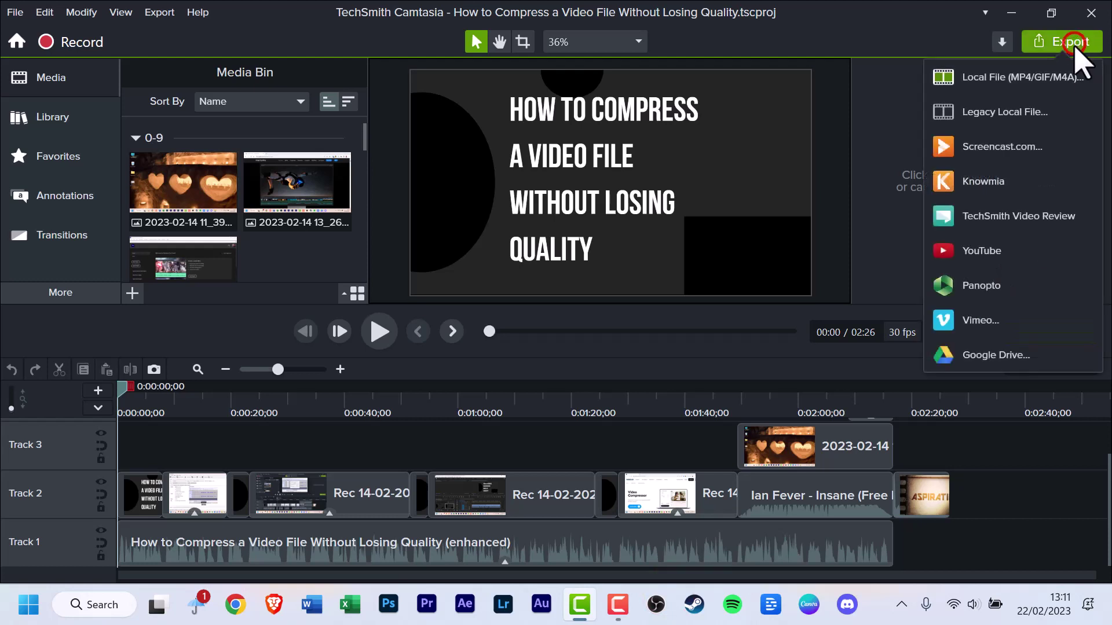
# Step: Open the Legacy Local File wizard with MP4 Smart Player settings, then cancel without producing
pyautogui.click(988, 119)
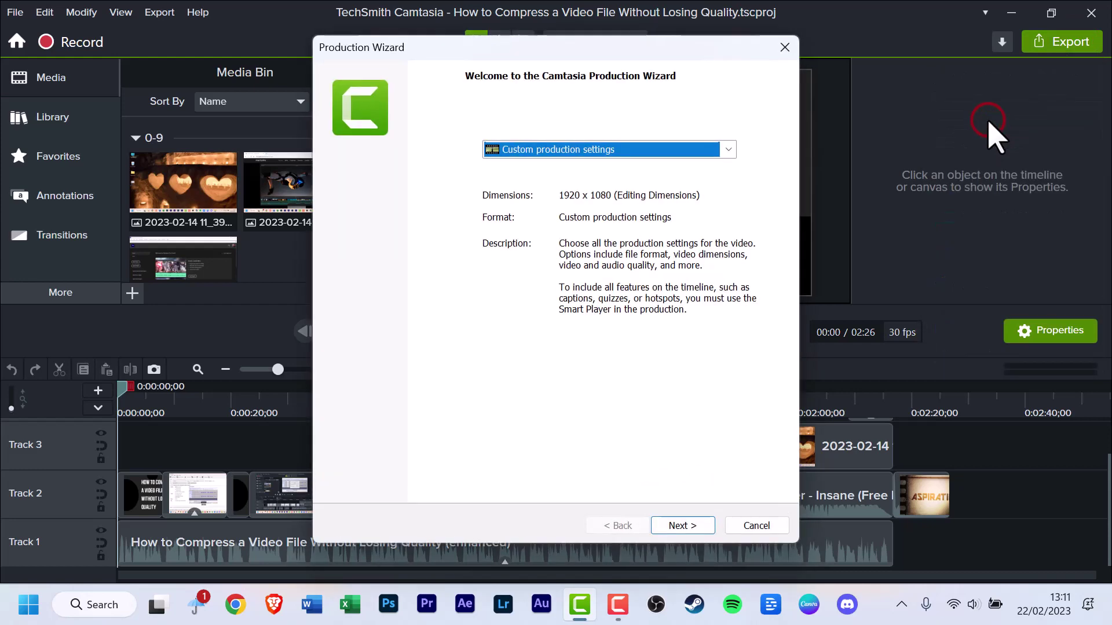
pyautogui.click(683, 525)
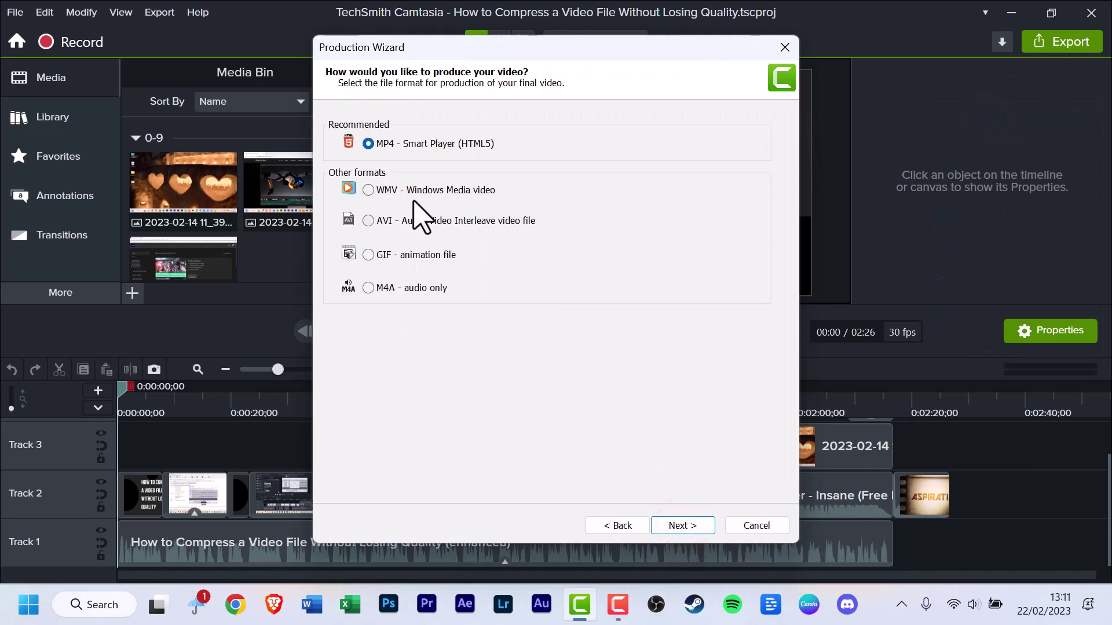
pyautogui.click(694, 525)
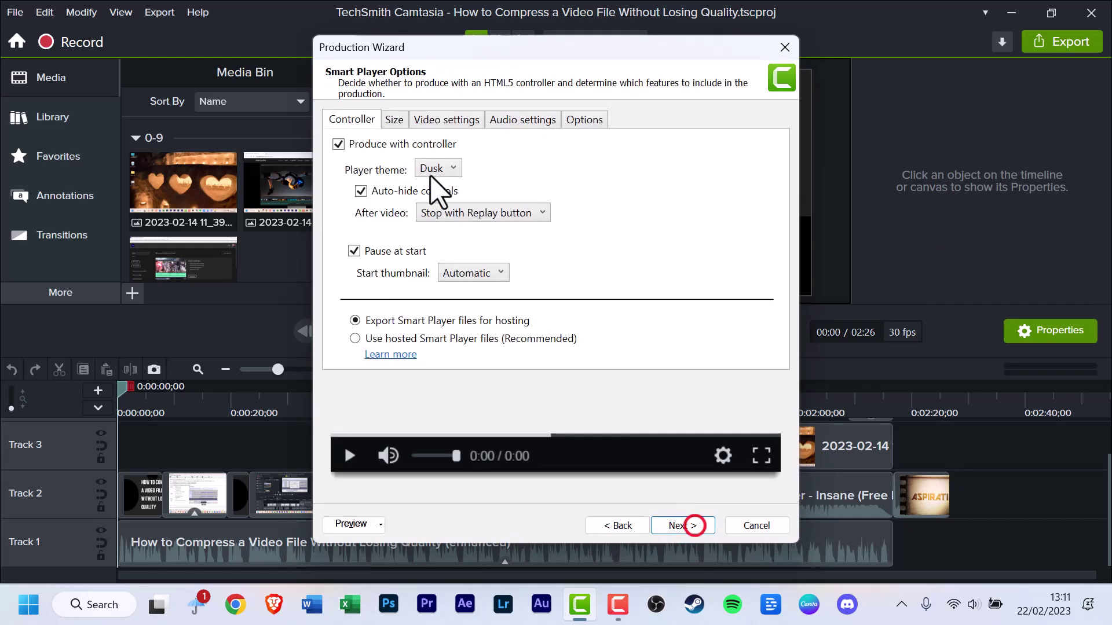
pyautogui.click(443, 120)
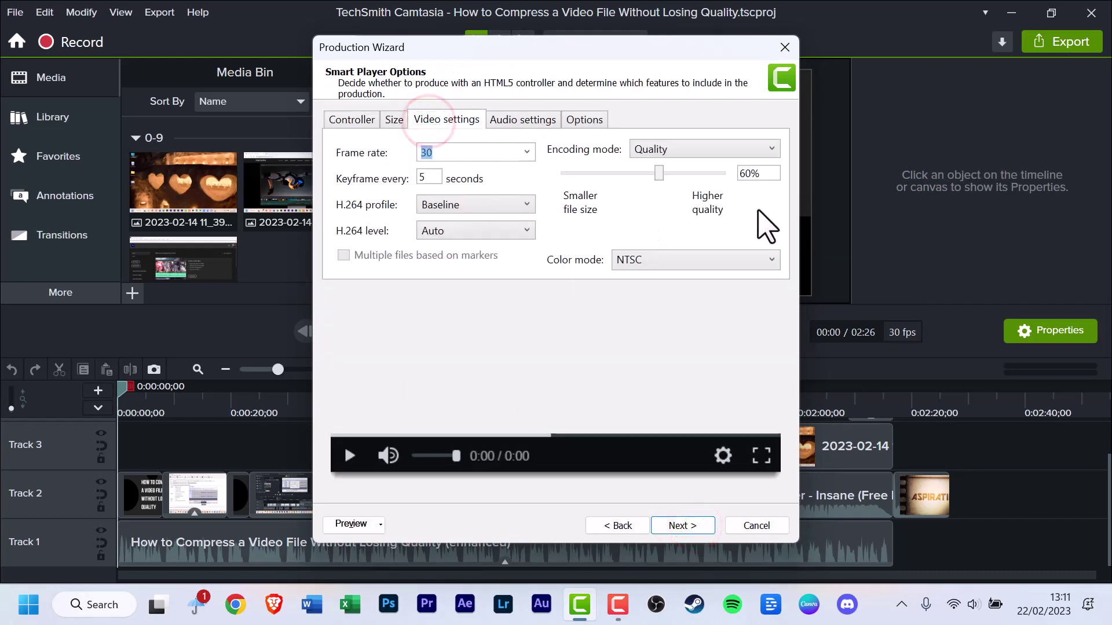
pyautogui.doubleClick(759, 173)
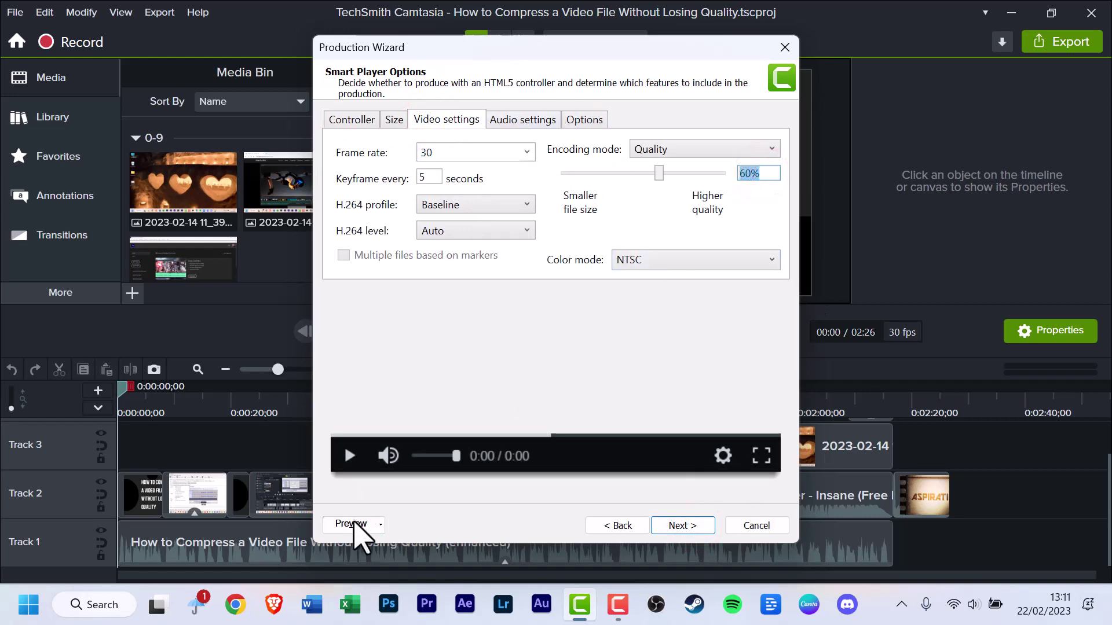
pyautogui.click(756, 525)
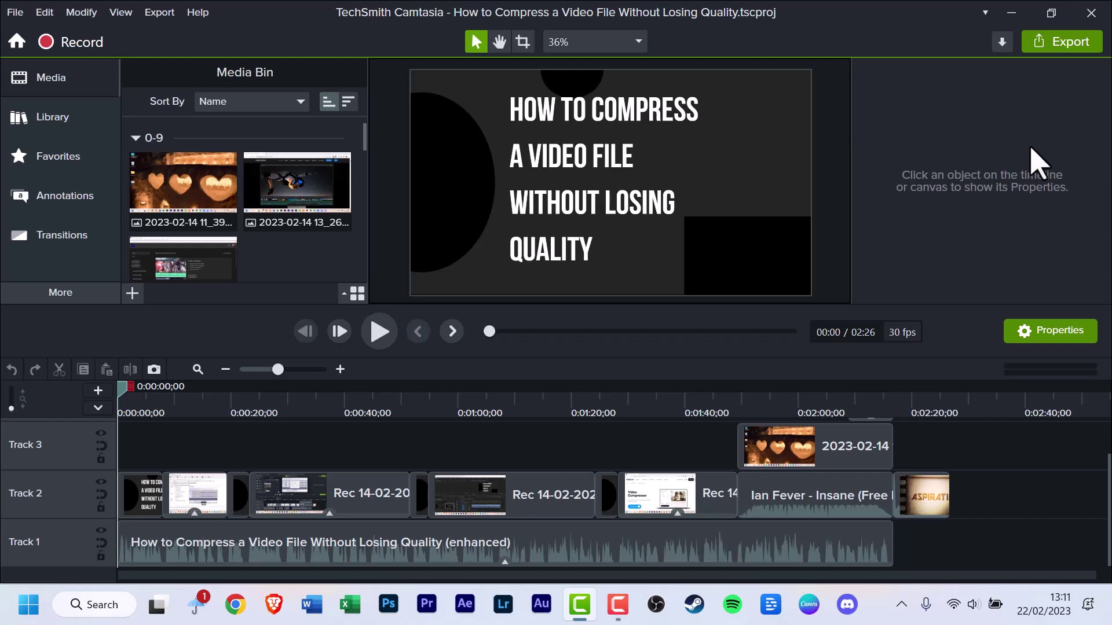
# Step: Open the Local File (MP4/GIF/M4A) export and set its save location to Desktop
pyautogui.click(1066, 50)
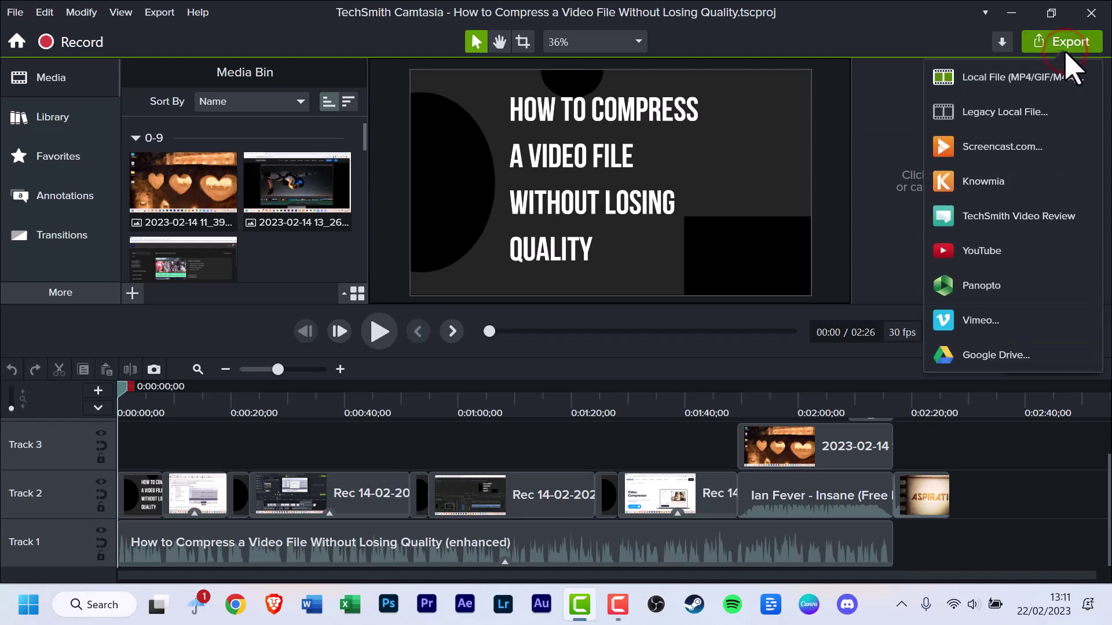
pyautogui.click(984, 81)
pyautogui.moveTo(569, 200); pyautogui.dragTo(647, 136)
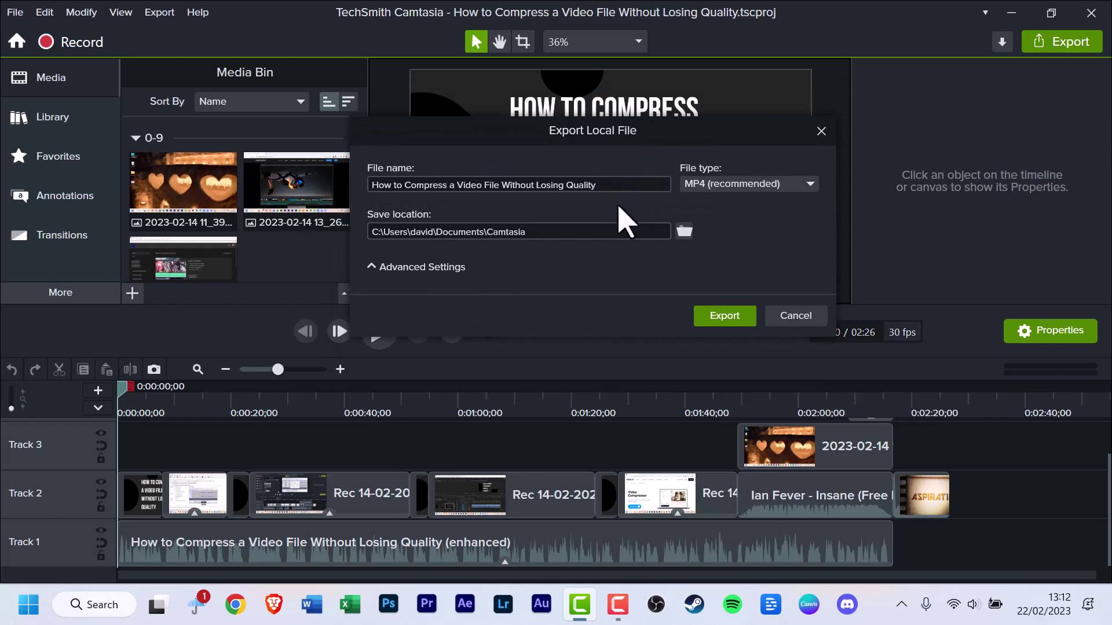
pyautogui.click(605, 184)
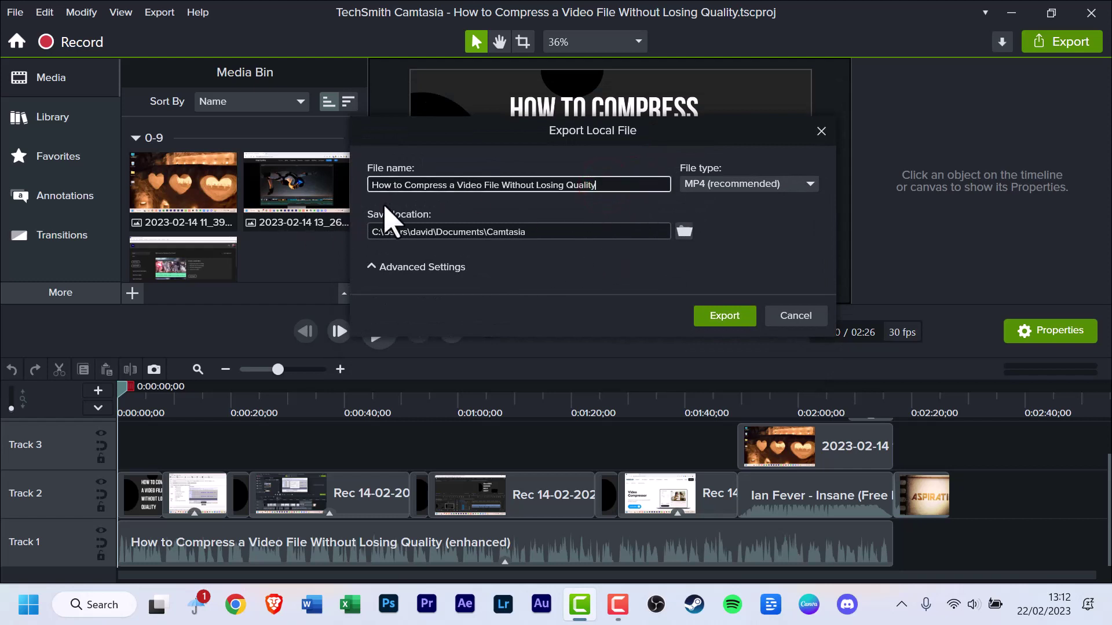
pyautogui.click(684, 232)
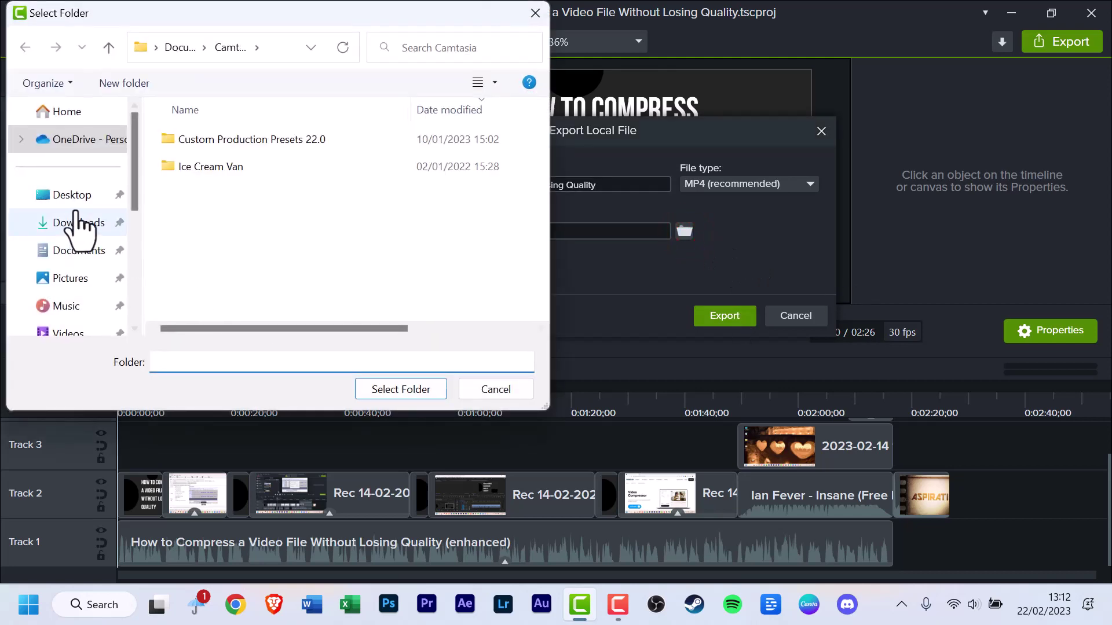
pyautogui.click(72, 196)
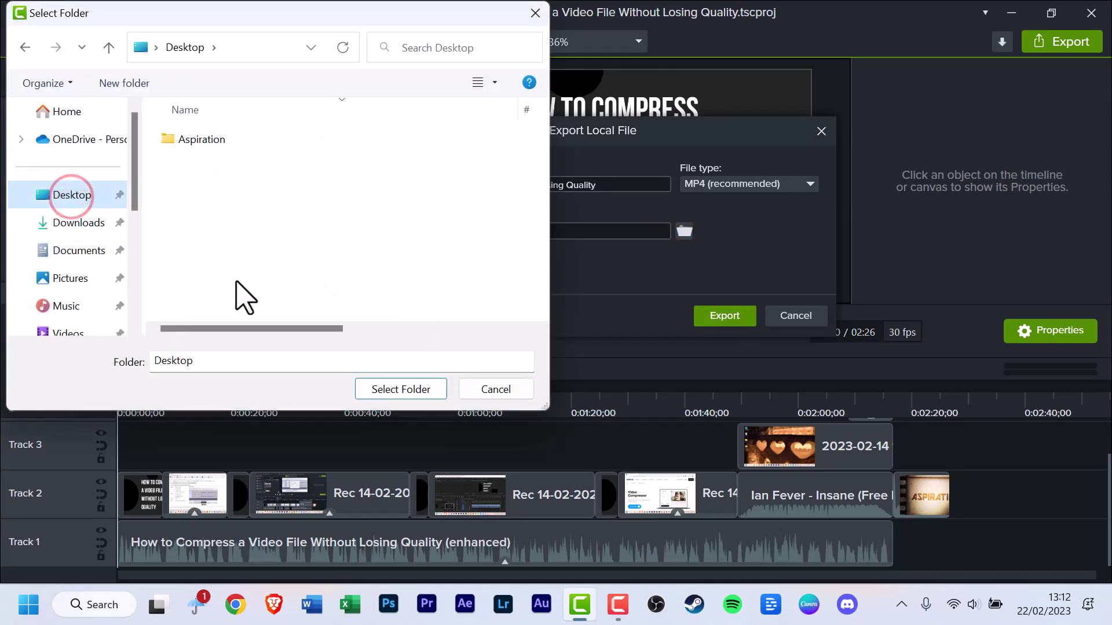
pyautogui.click(420, 390)
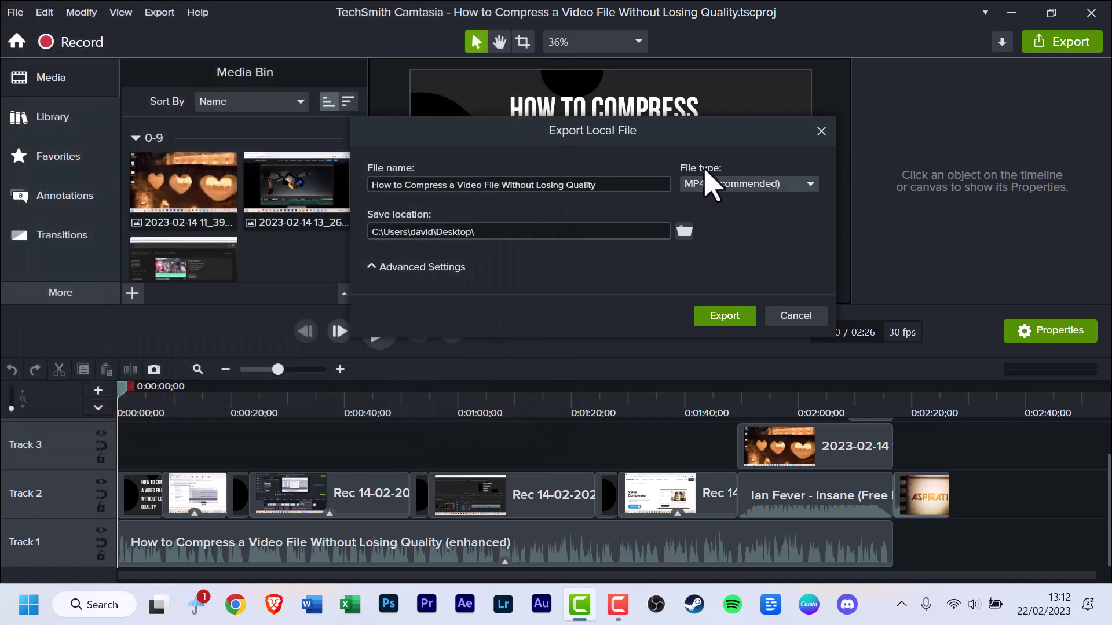
pyautogui.click(738, 185)
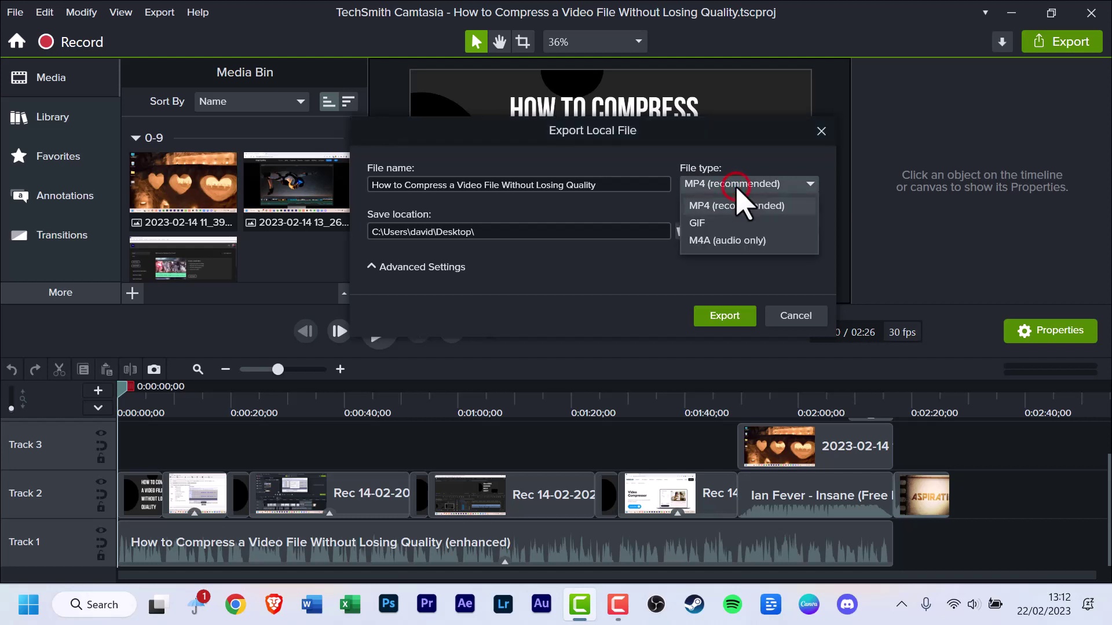
pyautogui.click(704, 242)
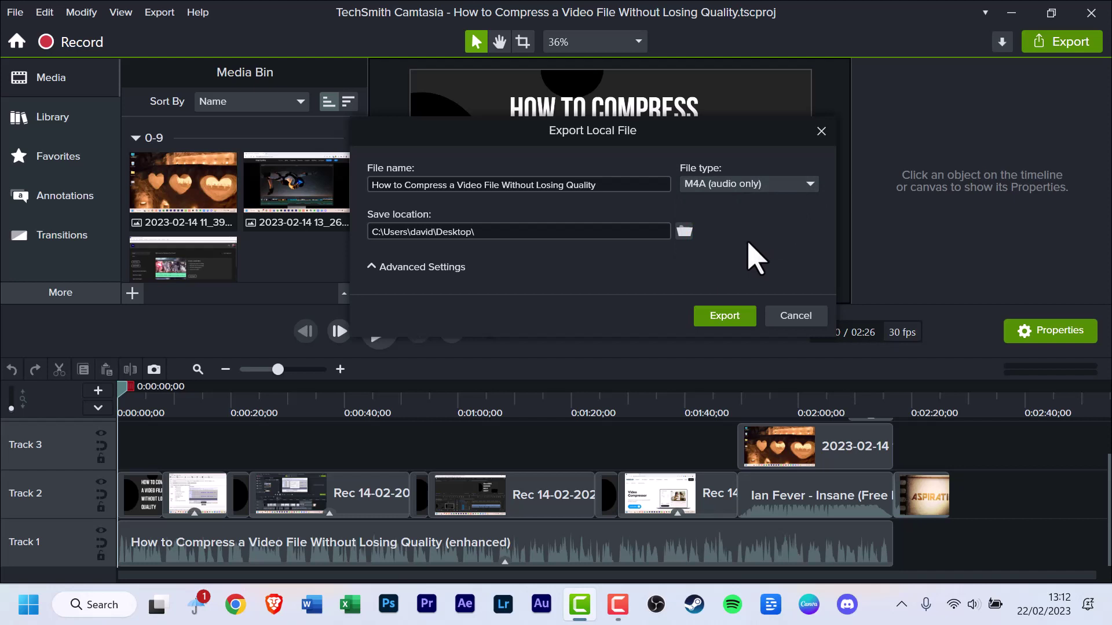
pyautogui.click(771, 184)
pyautogui.click(746, 207)
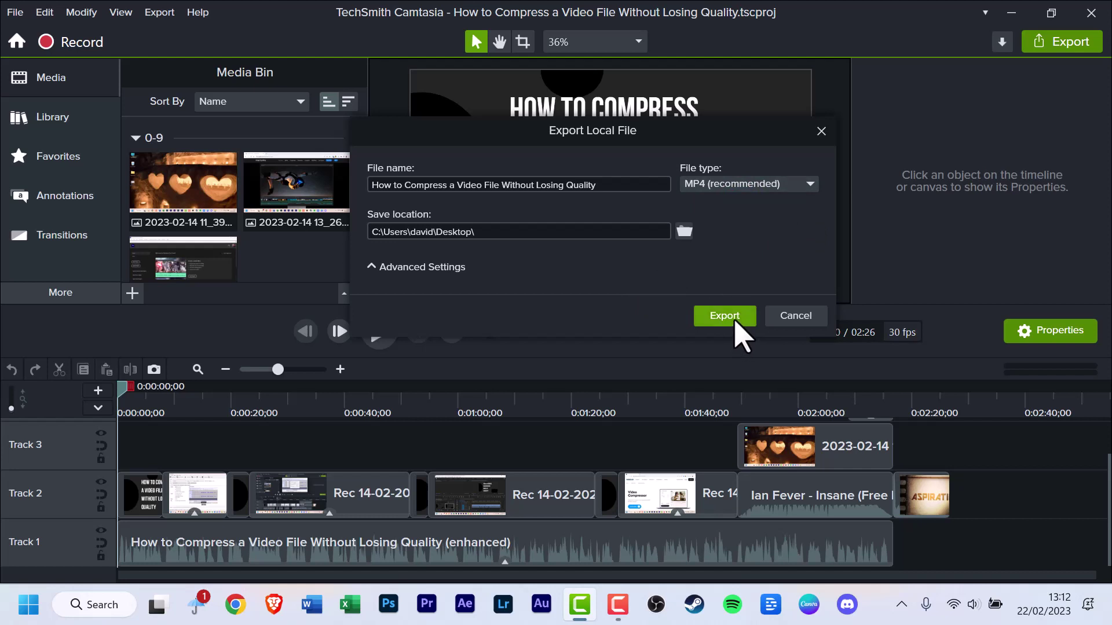
# Step: Expand Advanced Settings, keeping dimensions at 1920×1080 and audio bit rate at 192 kbps
pyautogui.click(387, 271)
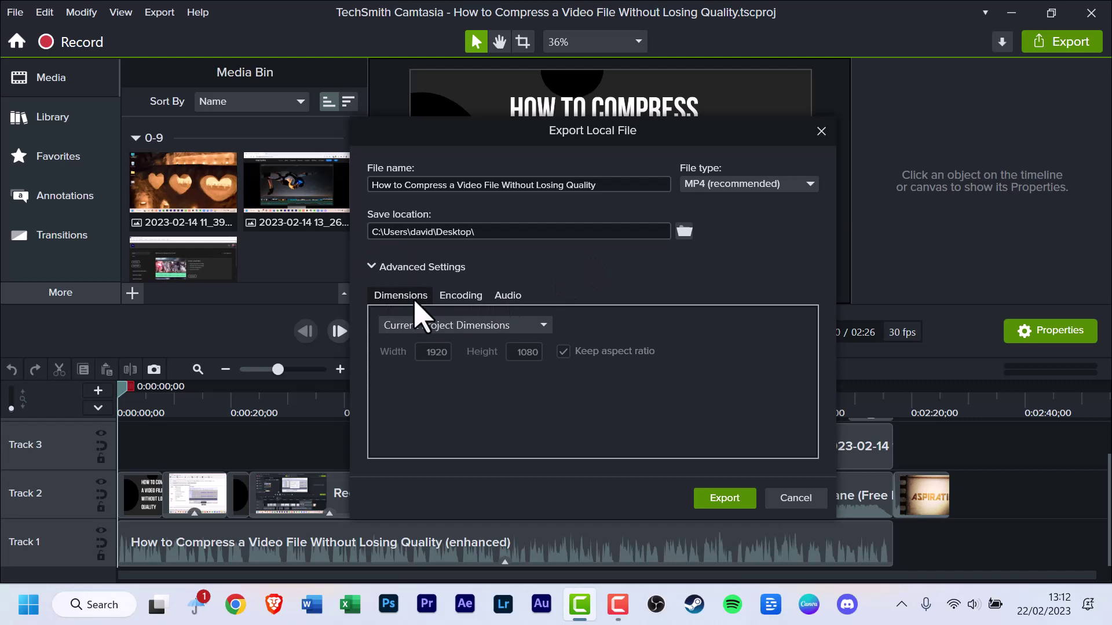
pyautogui.click(495, 326)
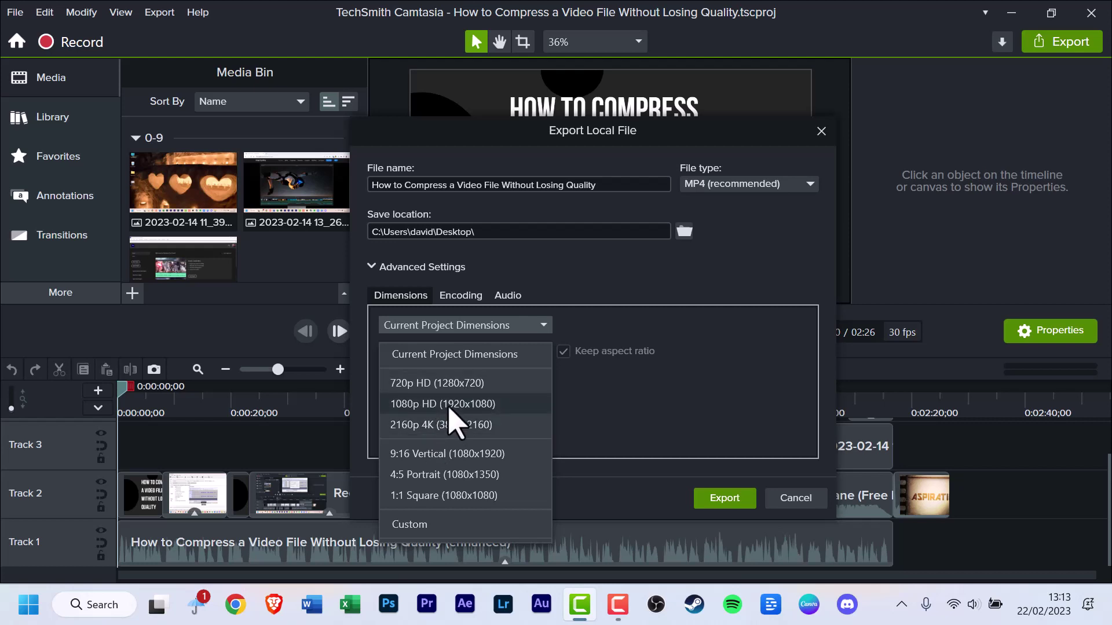
pyautogui.click(587, 274)
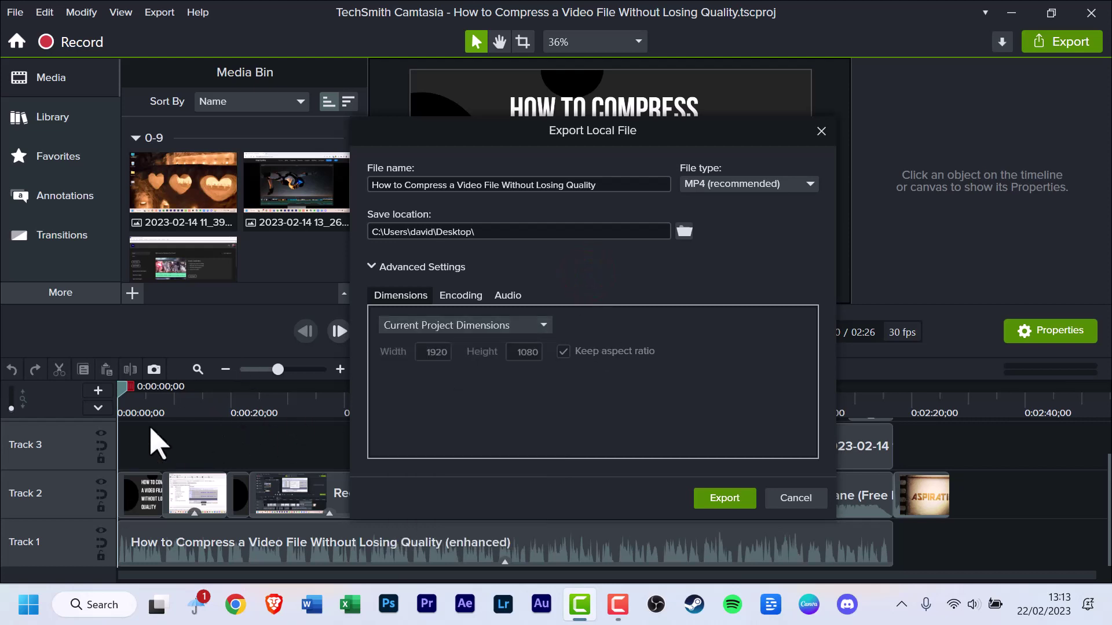
pyautogui.click(509, 295)
pyautogui.click(502, 325)
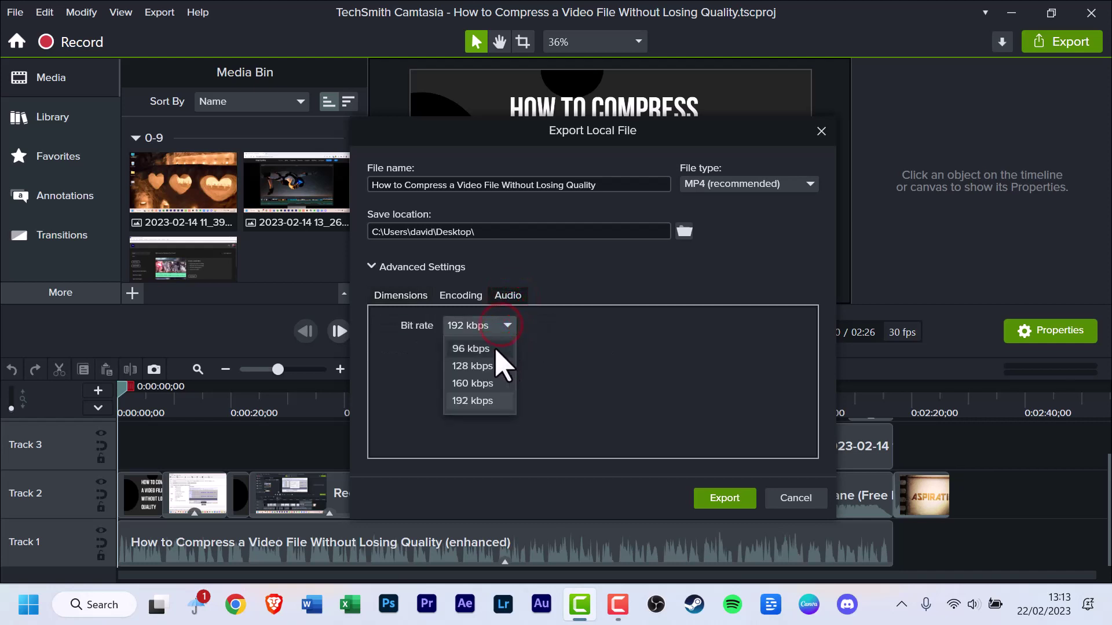
pyautogui.click(472, 401)
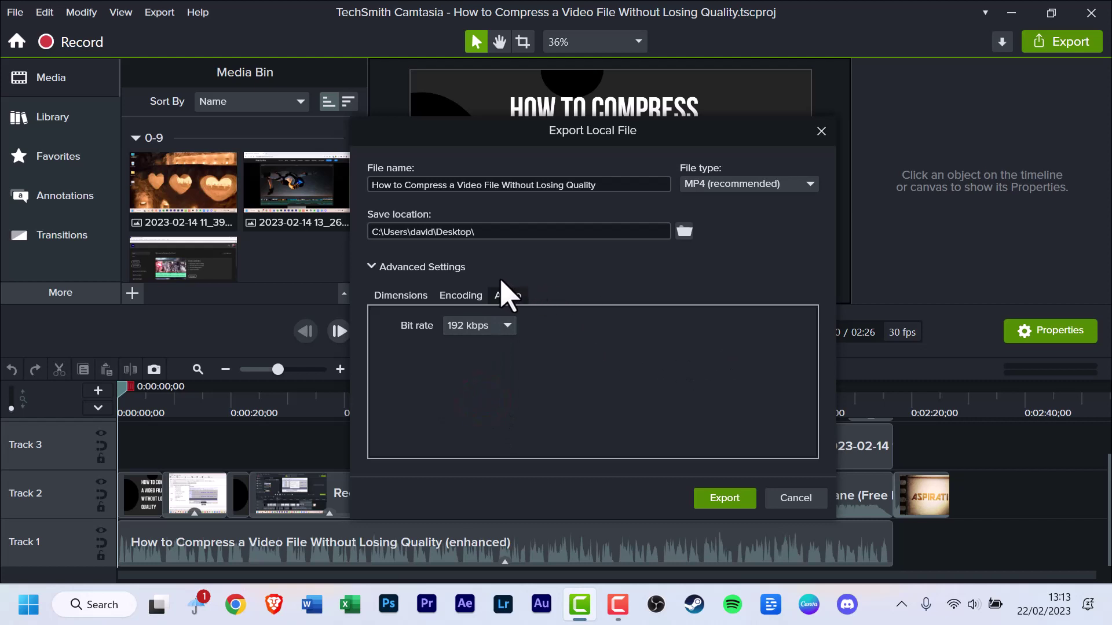
# Step: Set the Encoding tab's quality to 70% and collapse Advanced Settings
pyautogui.click(465, 302)
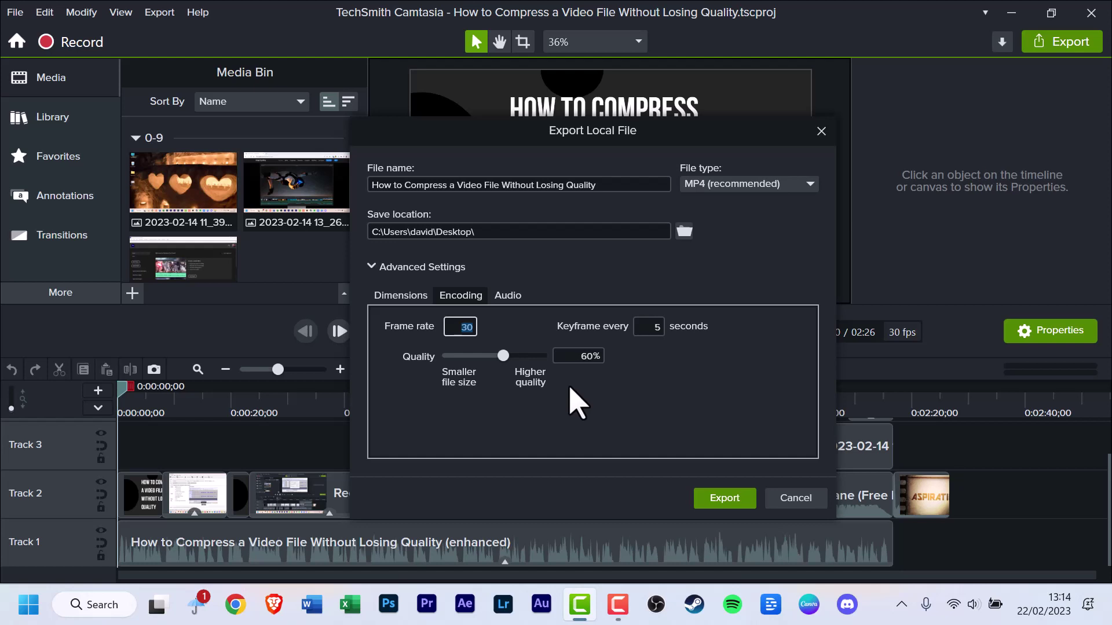
pyautogui.moveTo(502, 355)
pyautogui.mouseDown()
pyautogui.moveTo(475, 362)
pyautogui.moveTo(493, 366)
pyautogui.mouseUp()
pyautogui.click(578, 355)
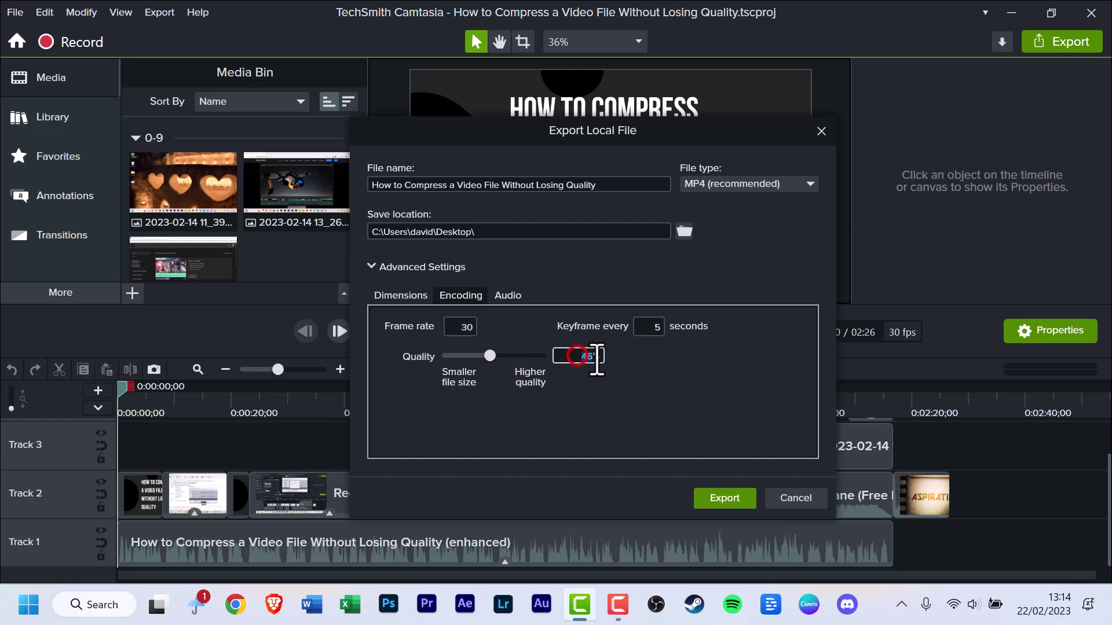
pyautogui.write('60')
pyautogui.moveTo(490, 356); pyautogui.dragTo(502, 357)
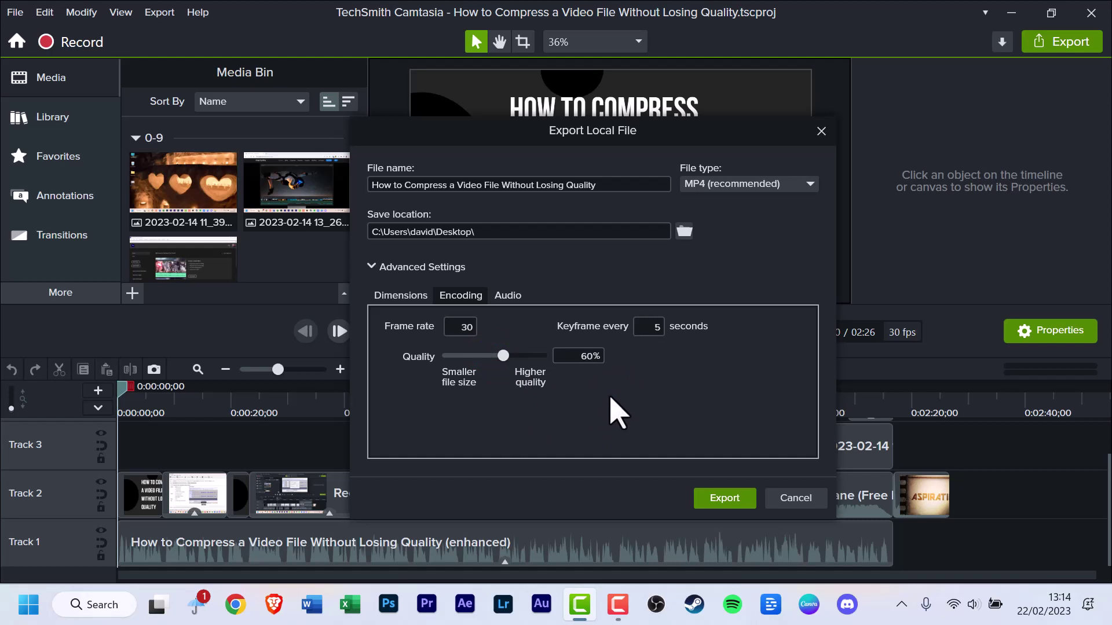
pyautogui.doubleClick(583, 355)
pyautogui.click(646, 399)
pyautogui.click(580, 355)
pyautogui.doubleClick(586, 356)
pyautogui.write('70')
pyautogui.click(655, 399)
pyautogui.click(396, 273)
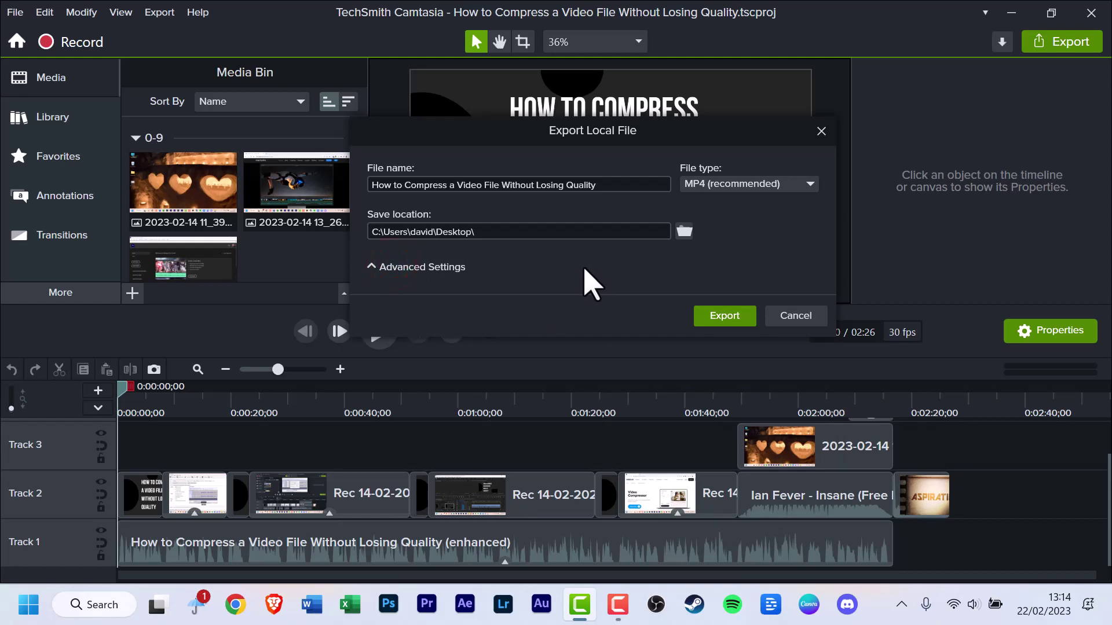
# Step: Export the MP4 to the Desktop, open its file location, and minimize Camtasia
pyautogui.click(731, 323)
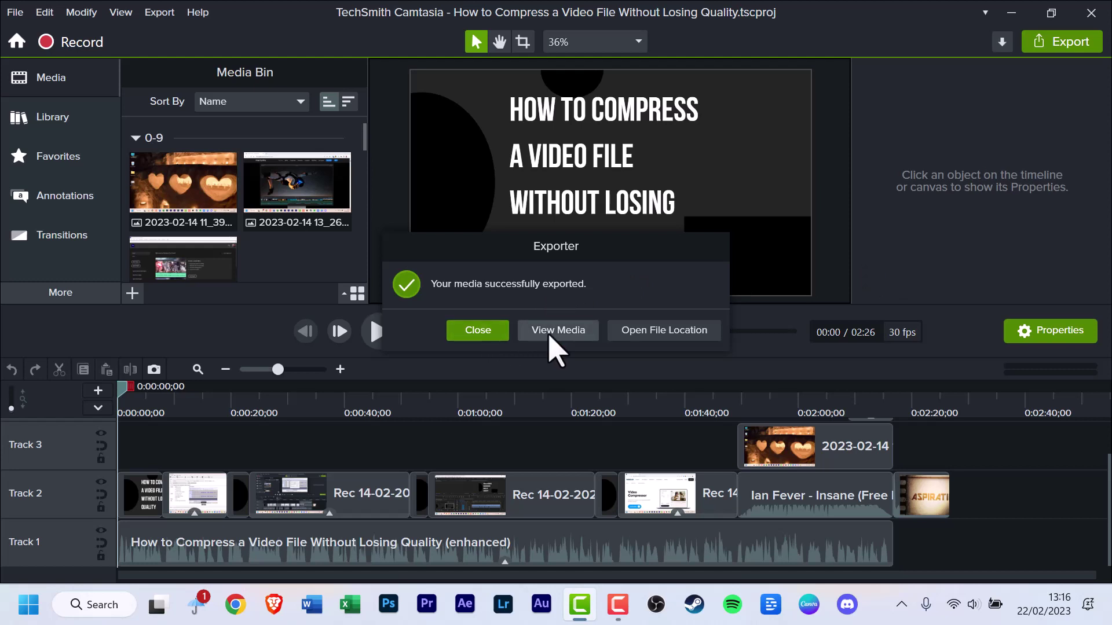
pyautogui.click(644, 337)
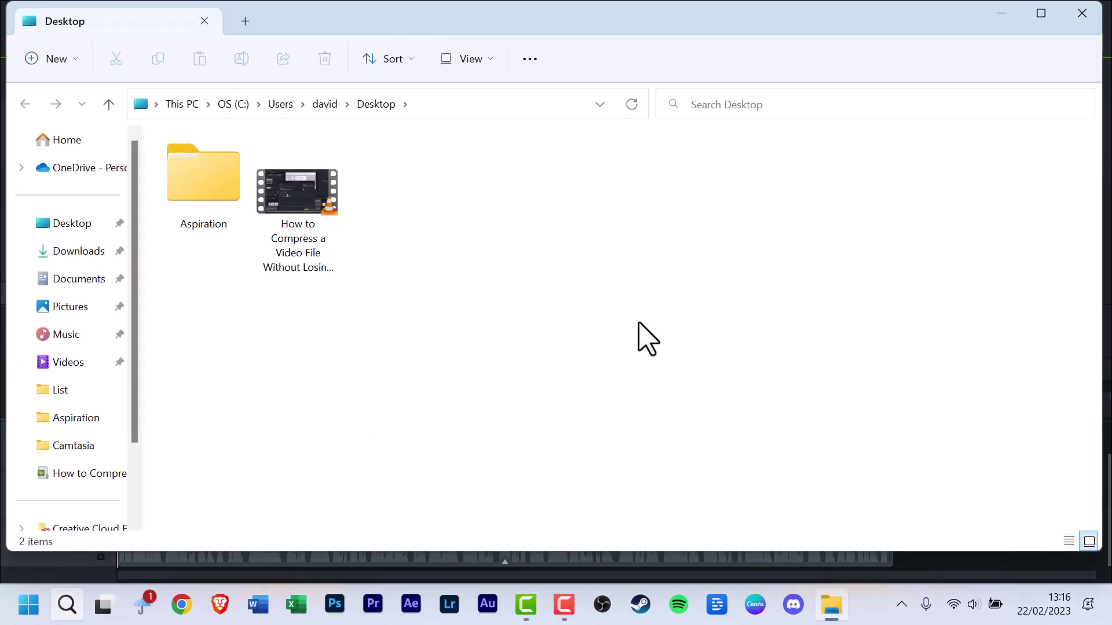
pyautogui.click(530, 603)
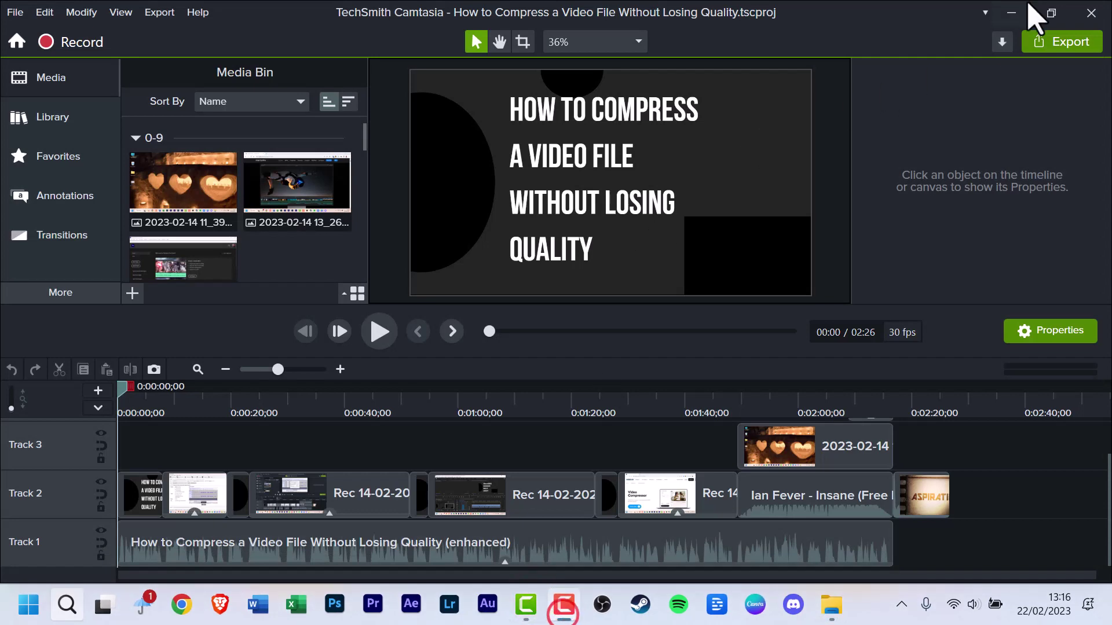
pyautogui.click(1011, 12)
pyautogui.doubleClick(313, 218)
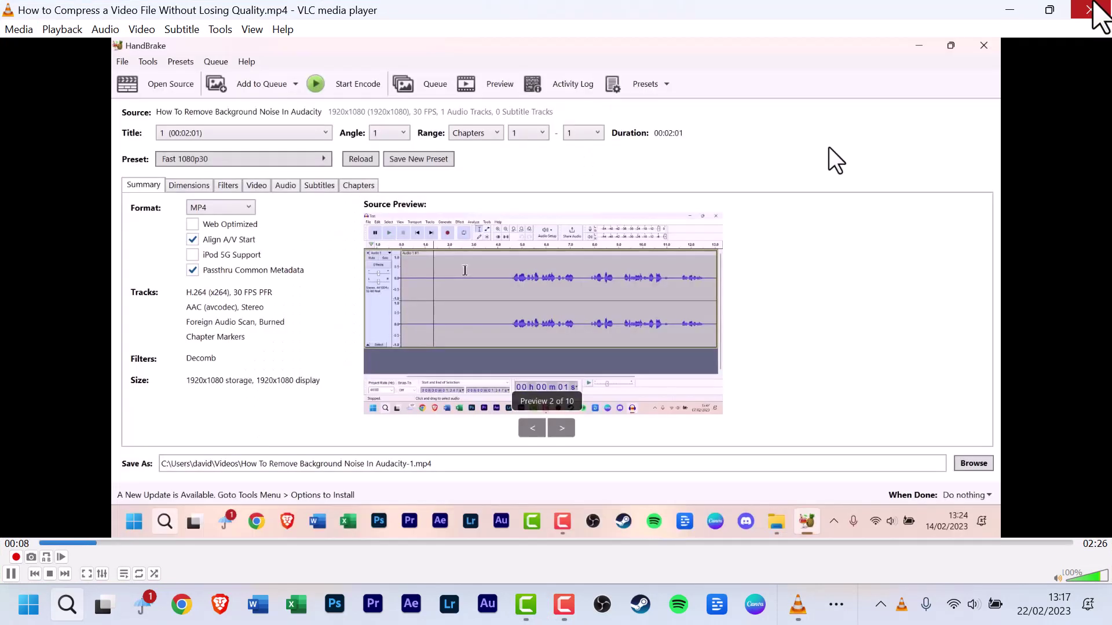
pyautogui.click(1092, 9)
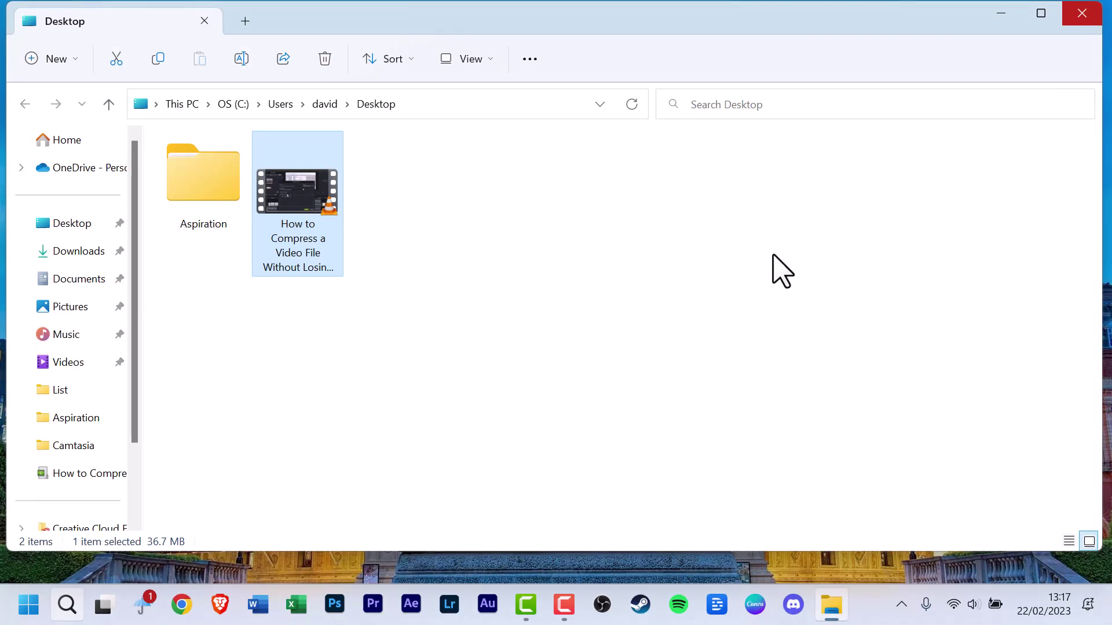
# Step: Close the Desktop File Explorer window
pyautogui.click(1082, 13)
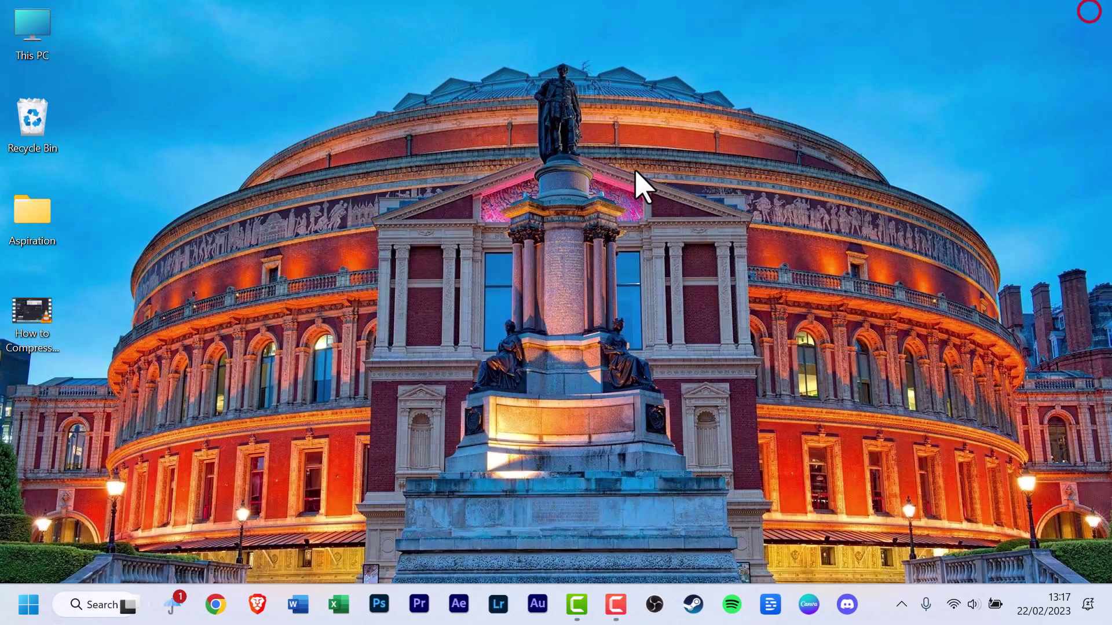